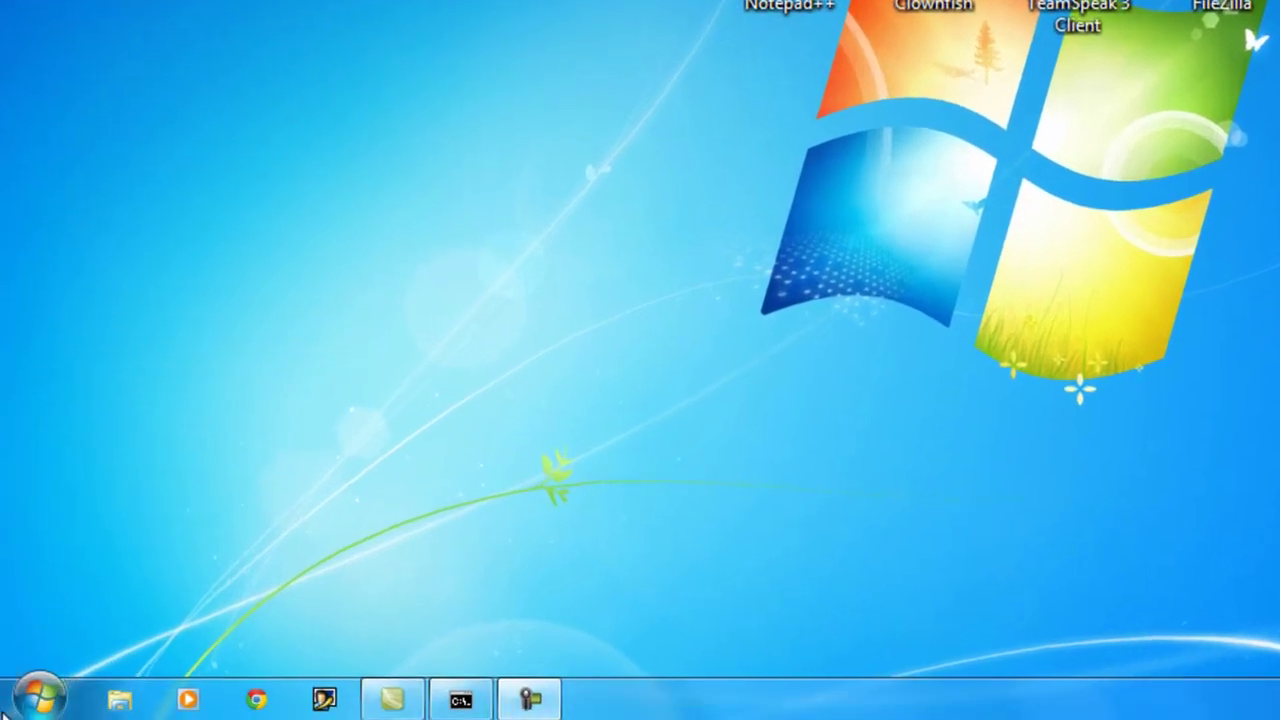
click(23, 705)
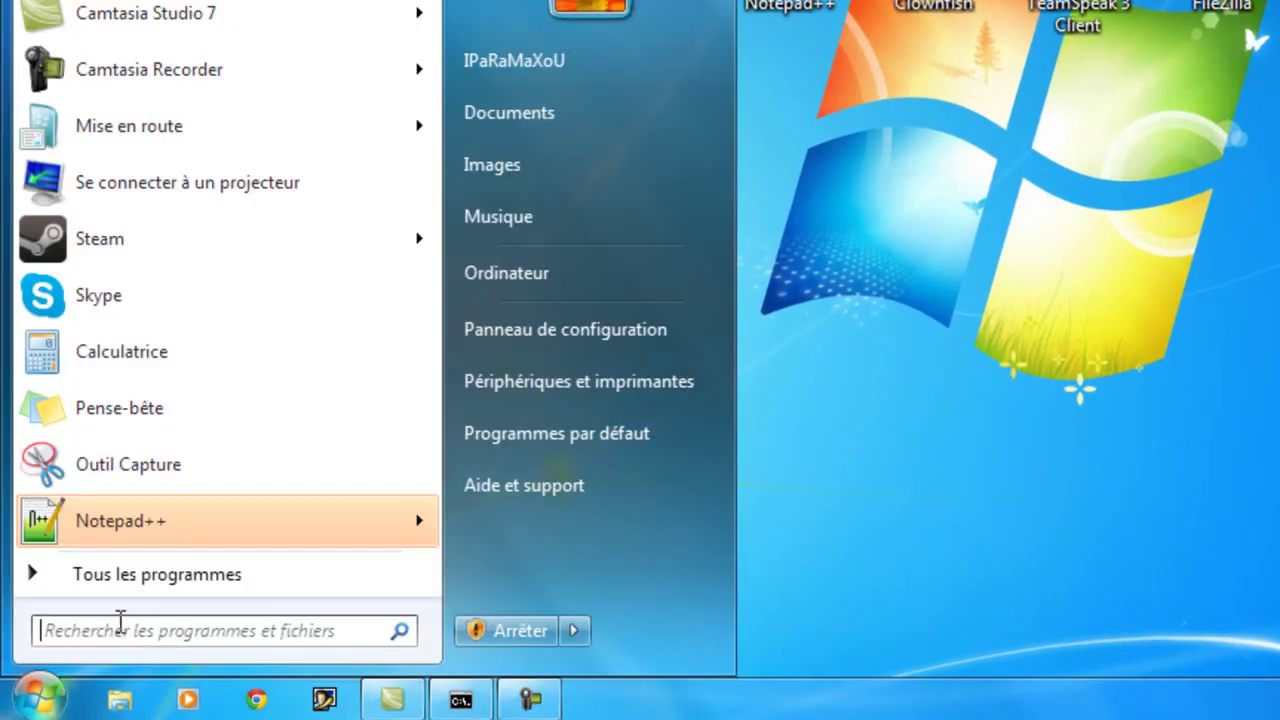
text(regdi)
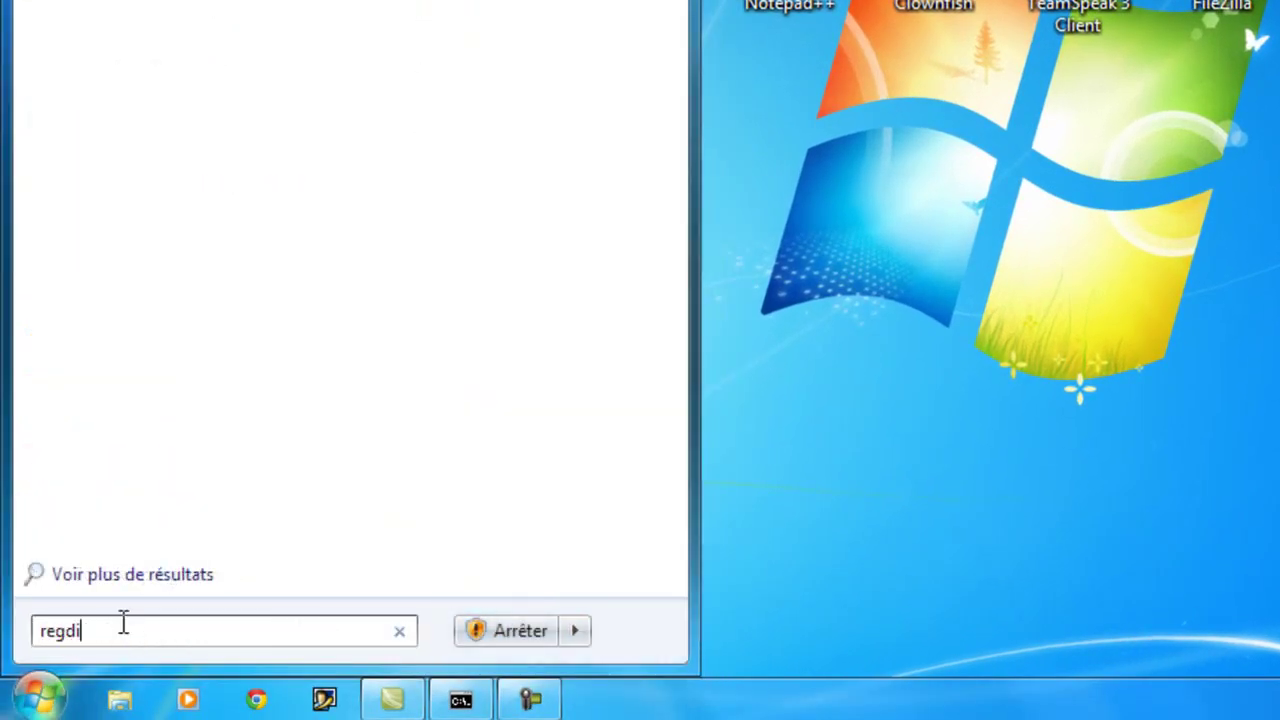
text(t)
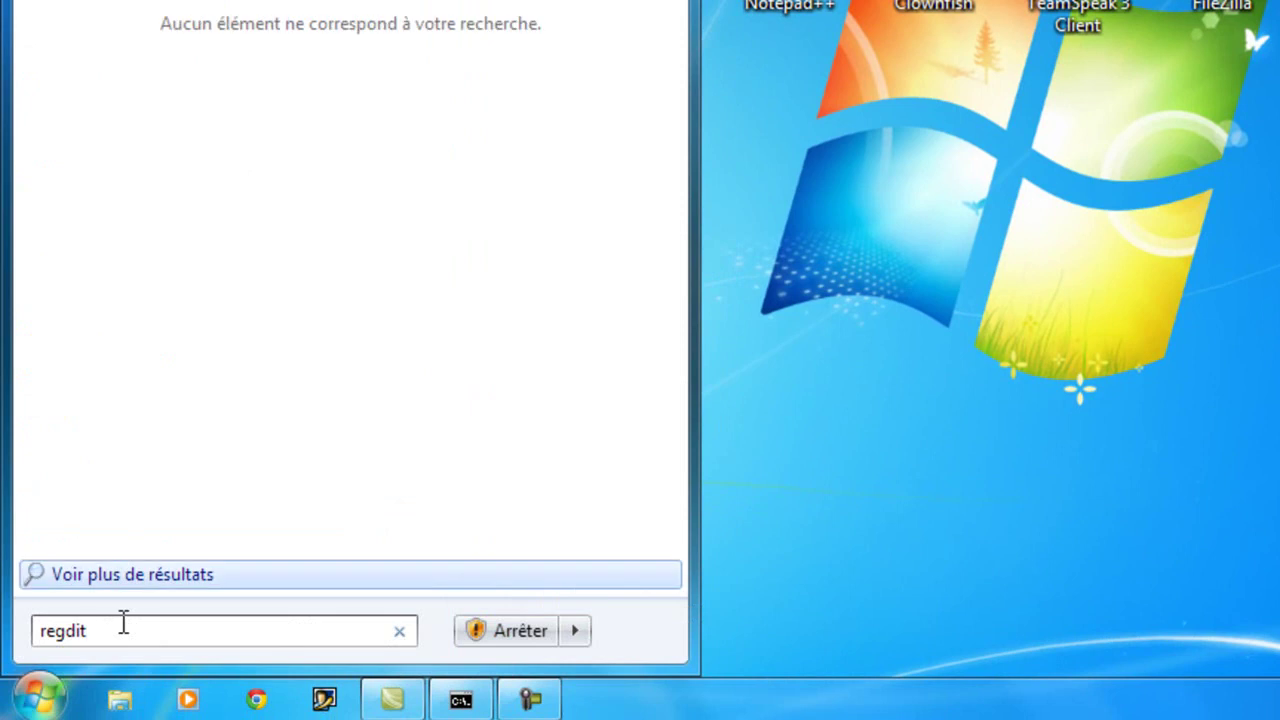
key(BackSpace)
key(BackSpace)
key(BackSpace)
key(BackSpace)
key(BackSpace)
key(BackSpace)
text(regedit)
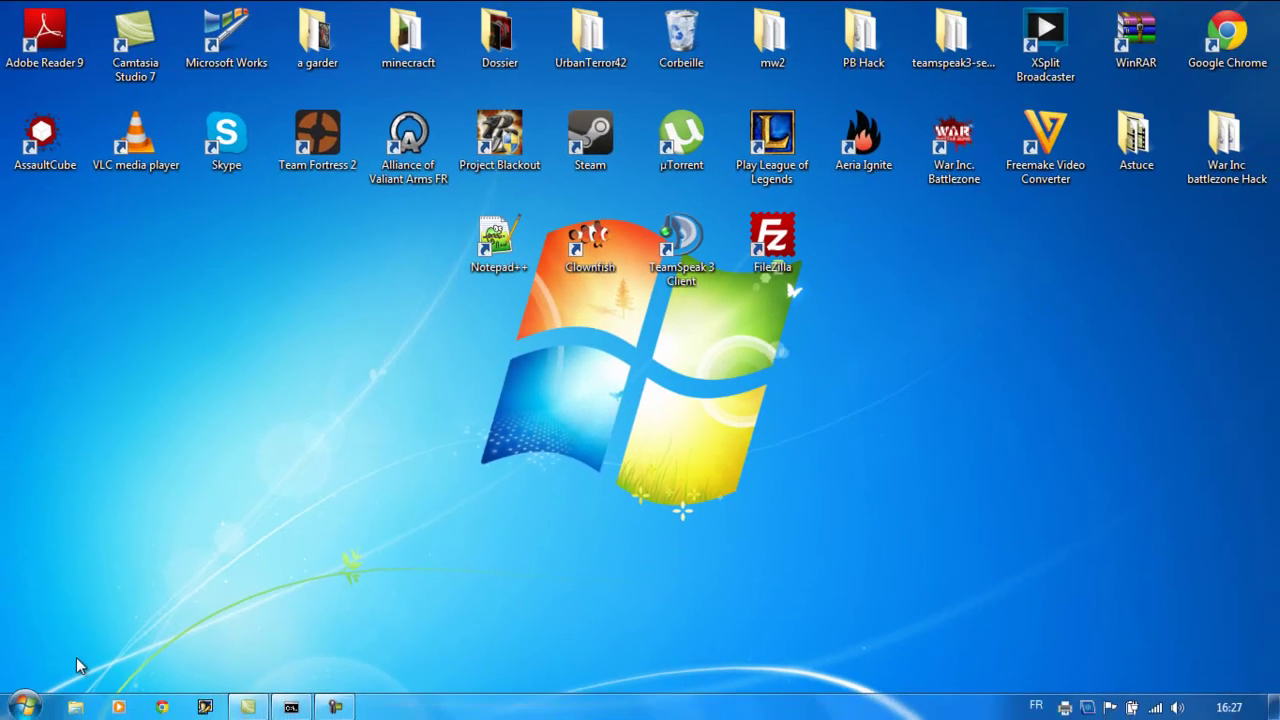
Step: Search the computer's programs for regedit and open the Registry Editor
click(24, 707)
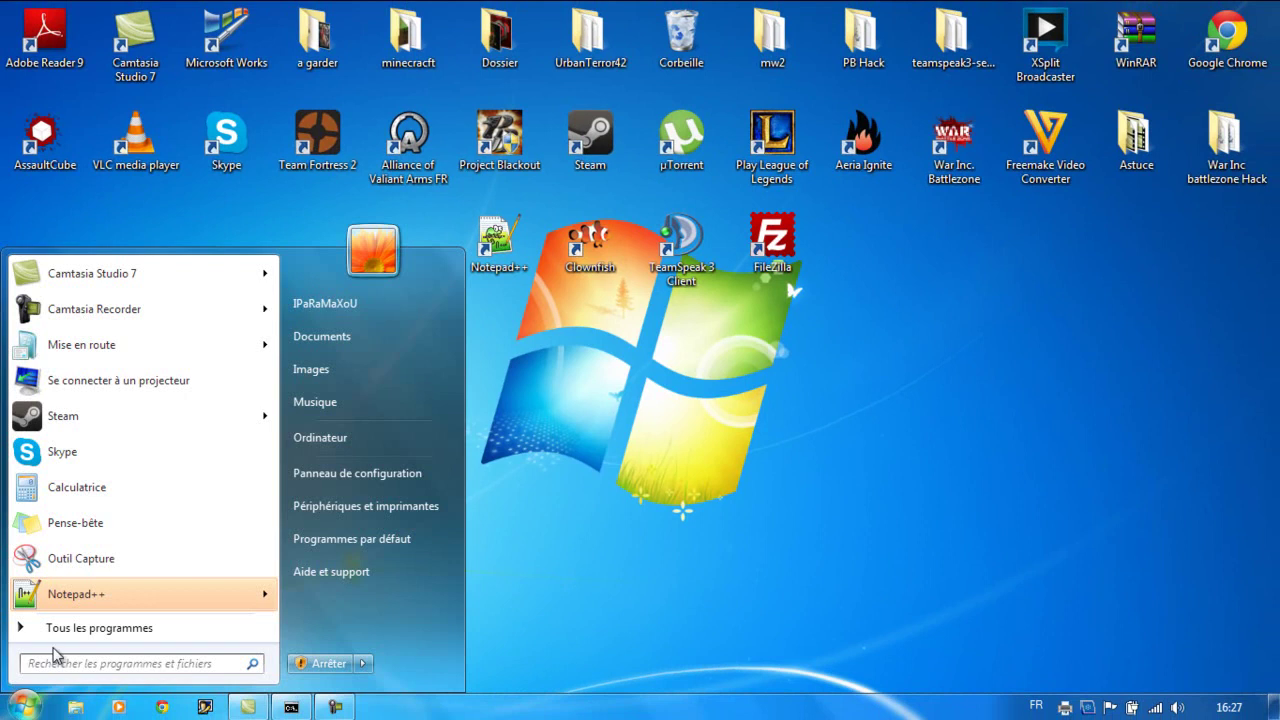
text(regedit)
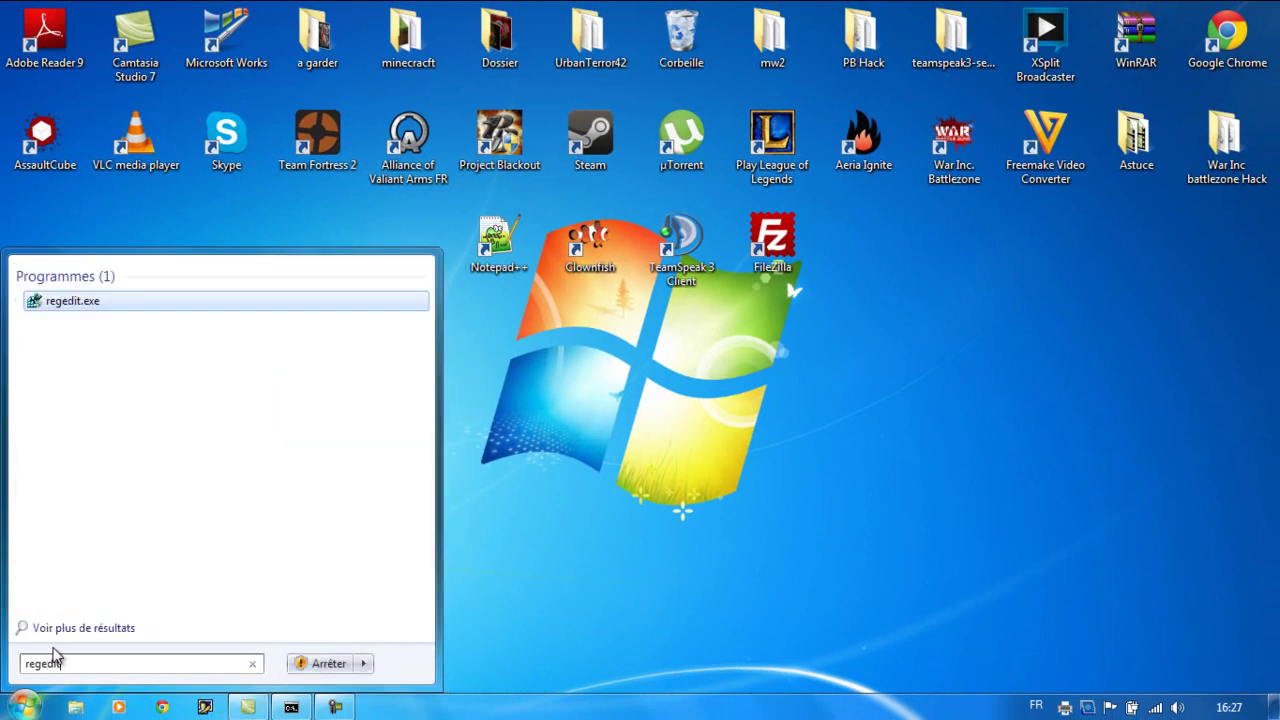
key(Return)
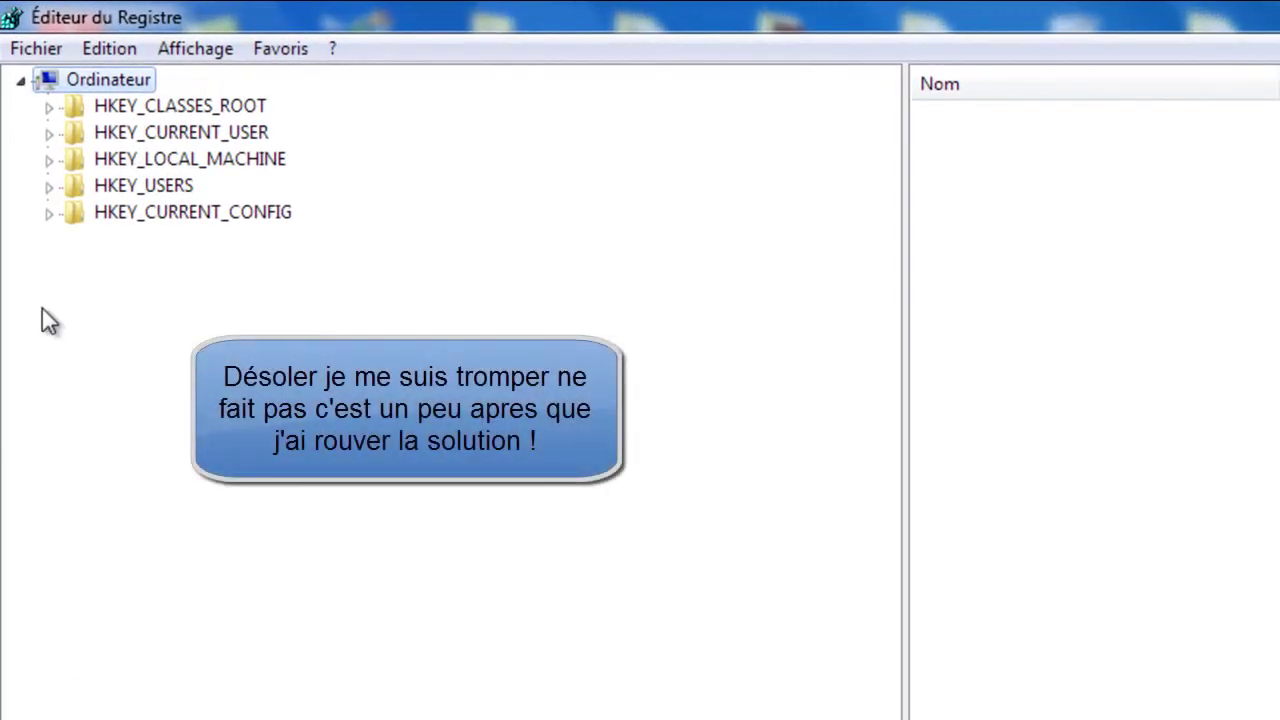
Step: Expand the registry tree down to HKEY_CURRENT_USER\Software\Microsoft
click(49, 133)
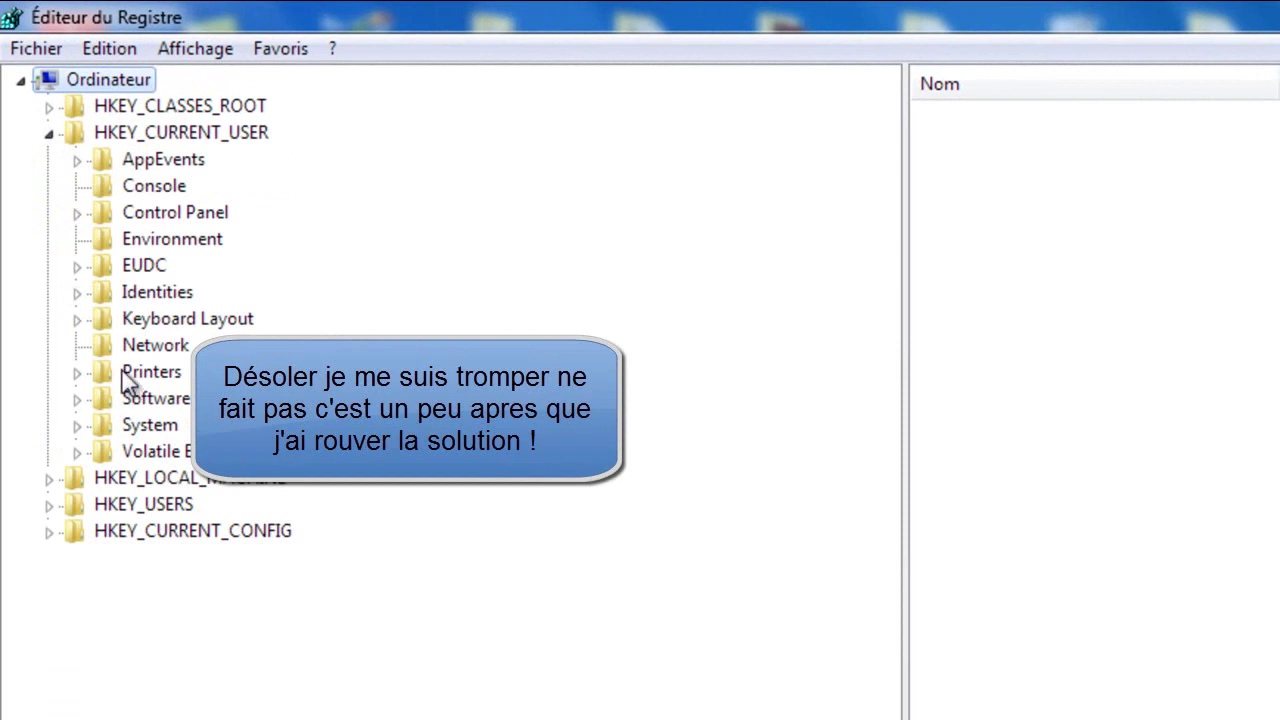
click(78, 399)
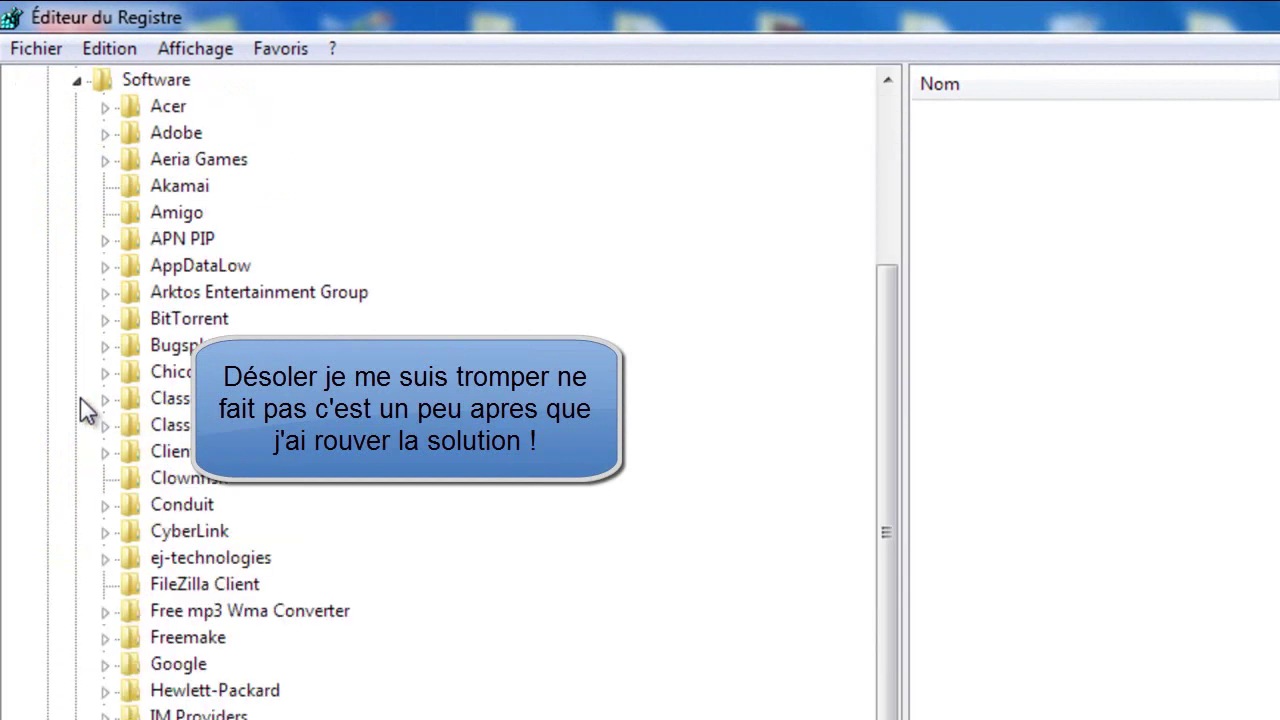
scroll(90, 420, down, 6)
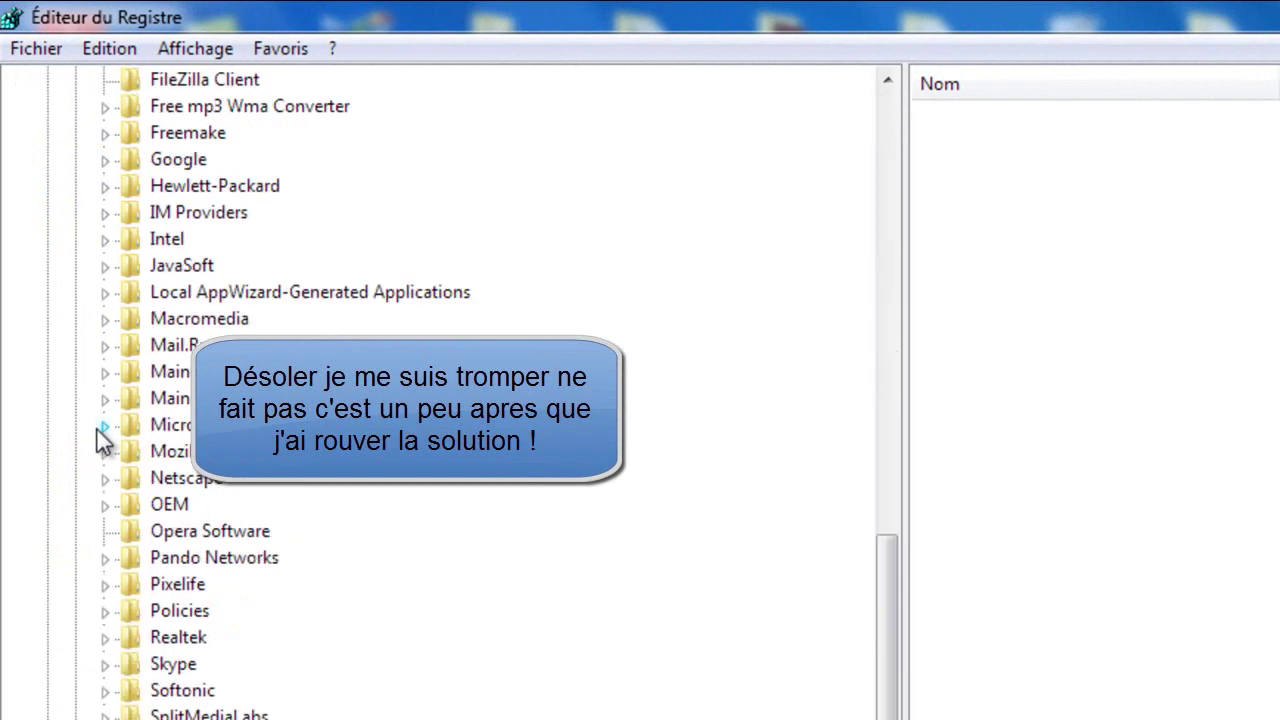
click(103, 425)
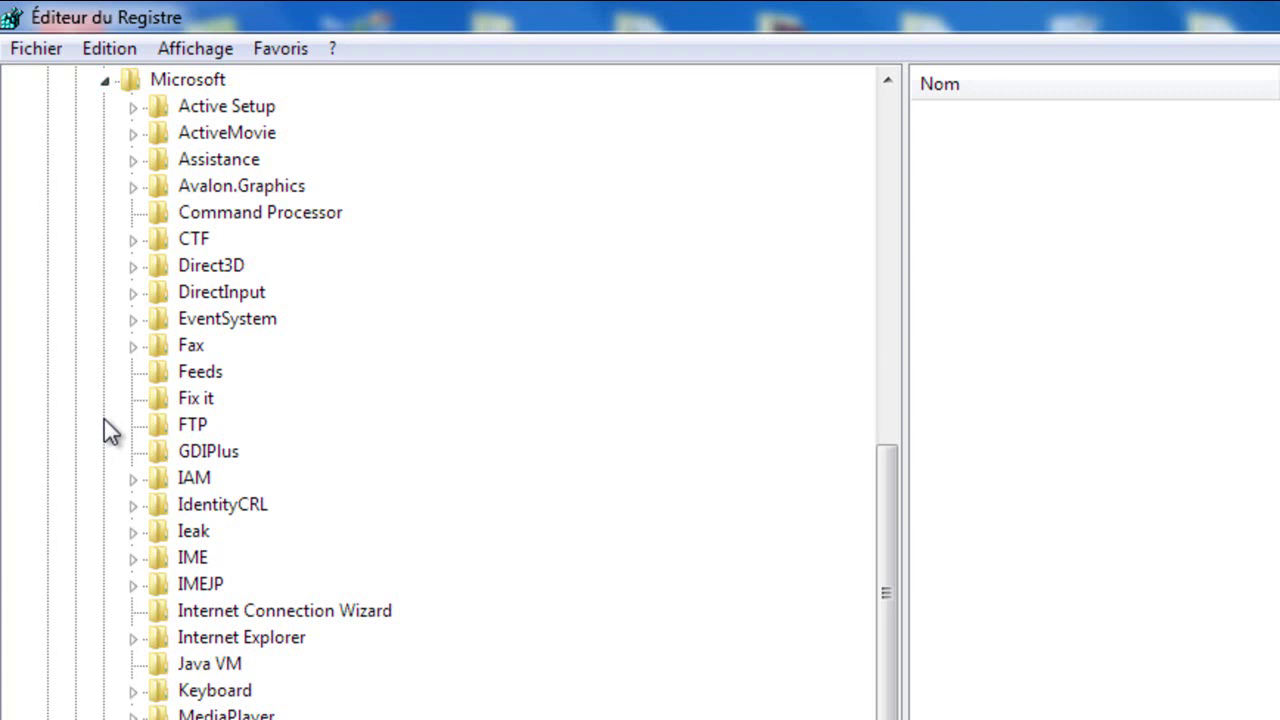
Step: Look through the subkeys of Microsoft under HKEY_CURRENT_USER\Software for the Terminal Server Client key
scroll(104, 419, down, 7)
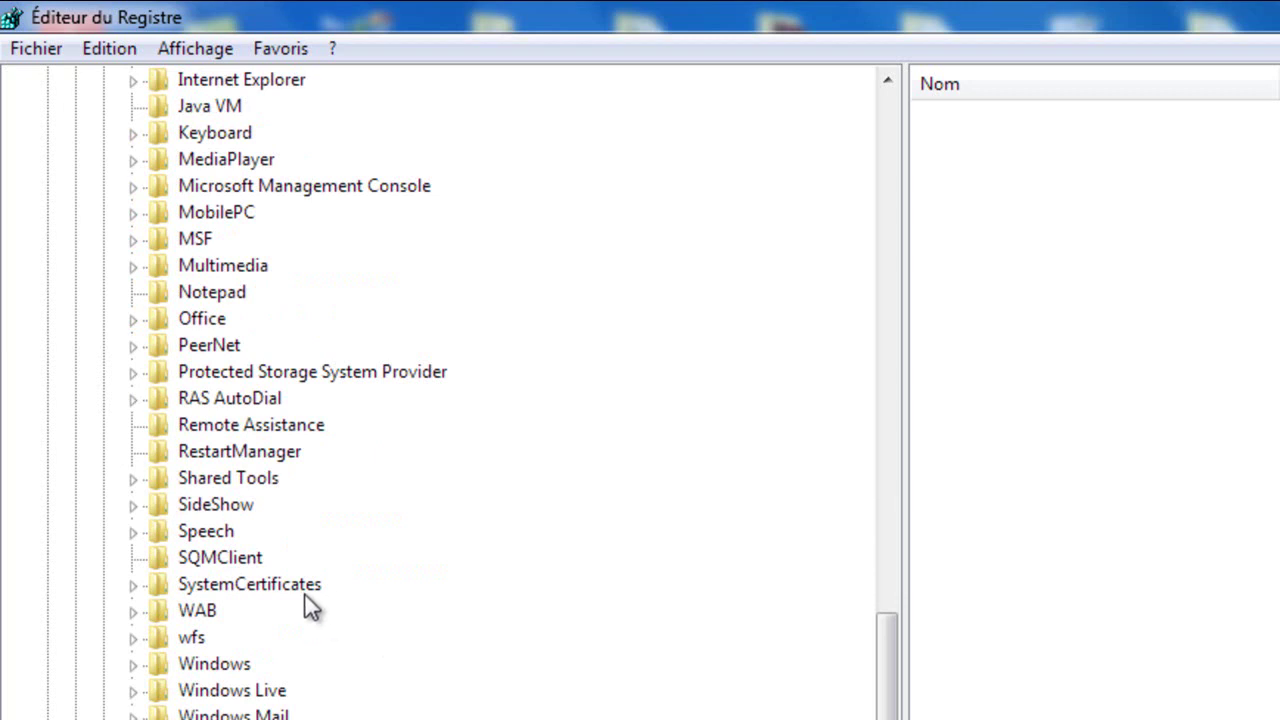
scroll(368, 625, up, 5)
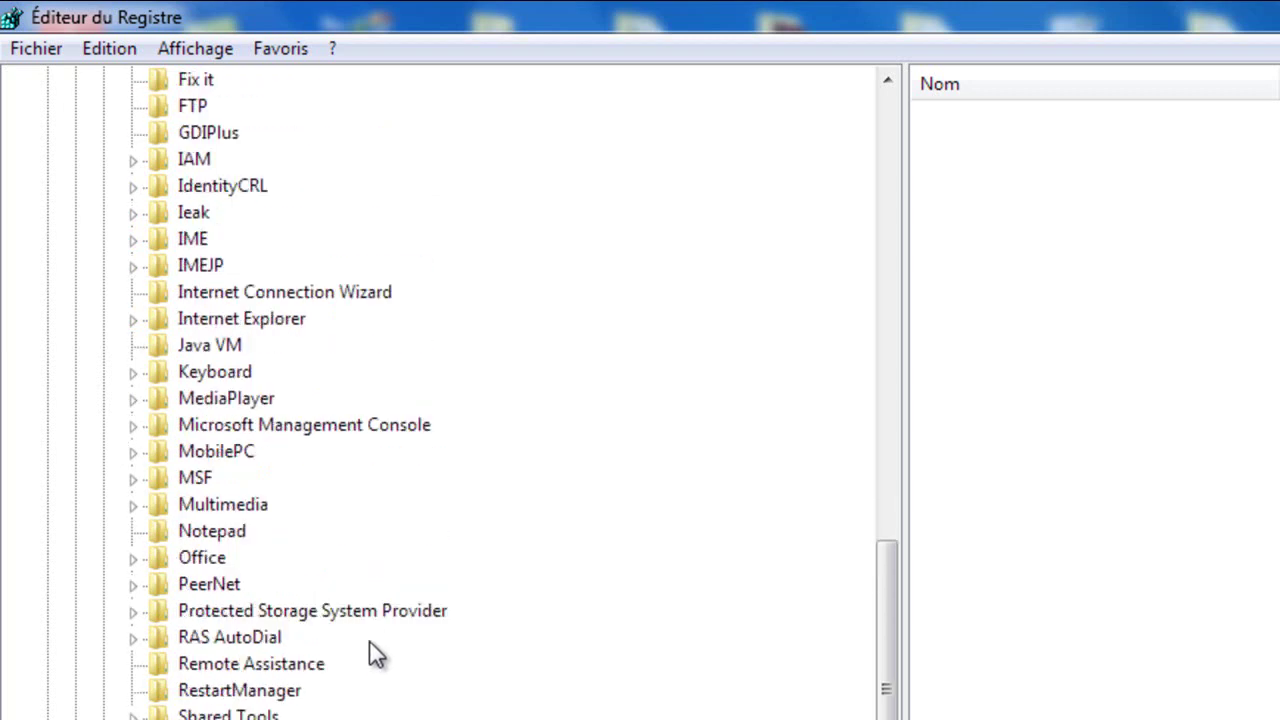
scroll(371, 645, up, 10)
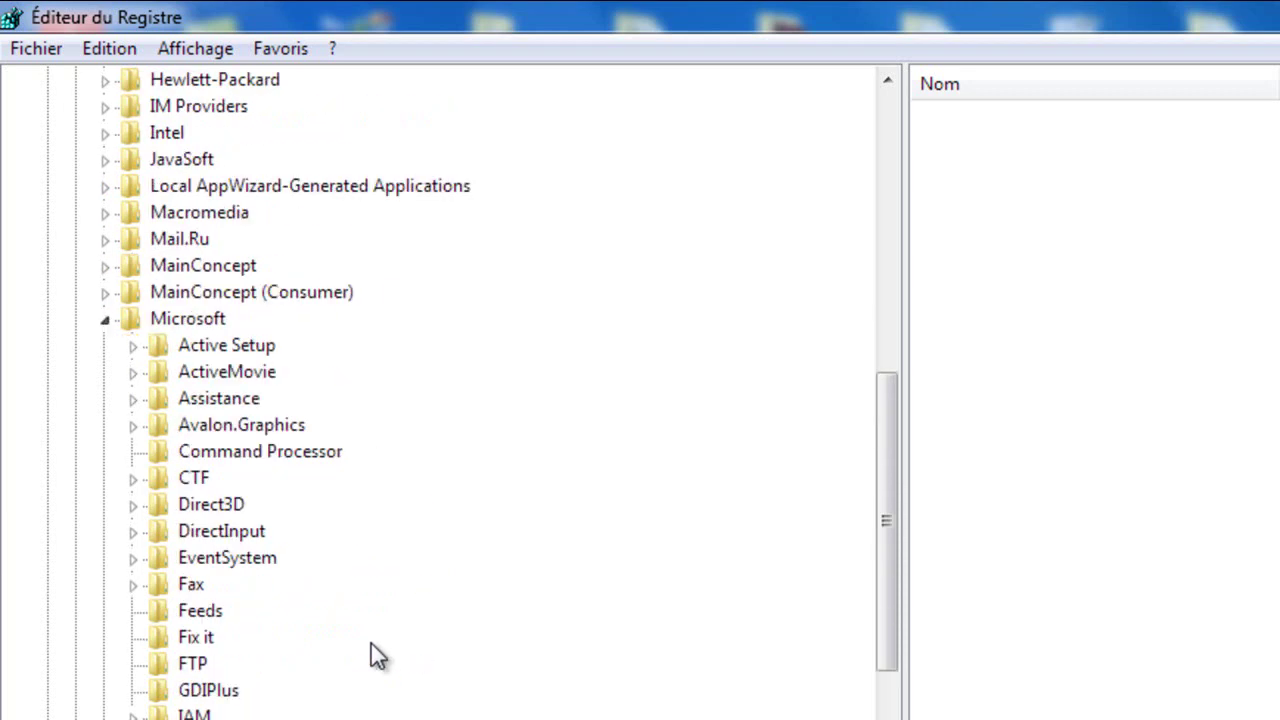
scroll(371, 645, up, 7)
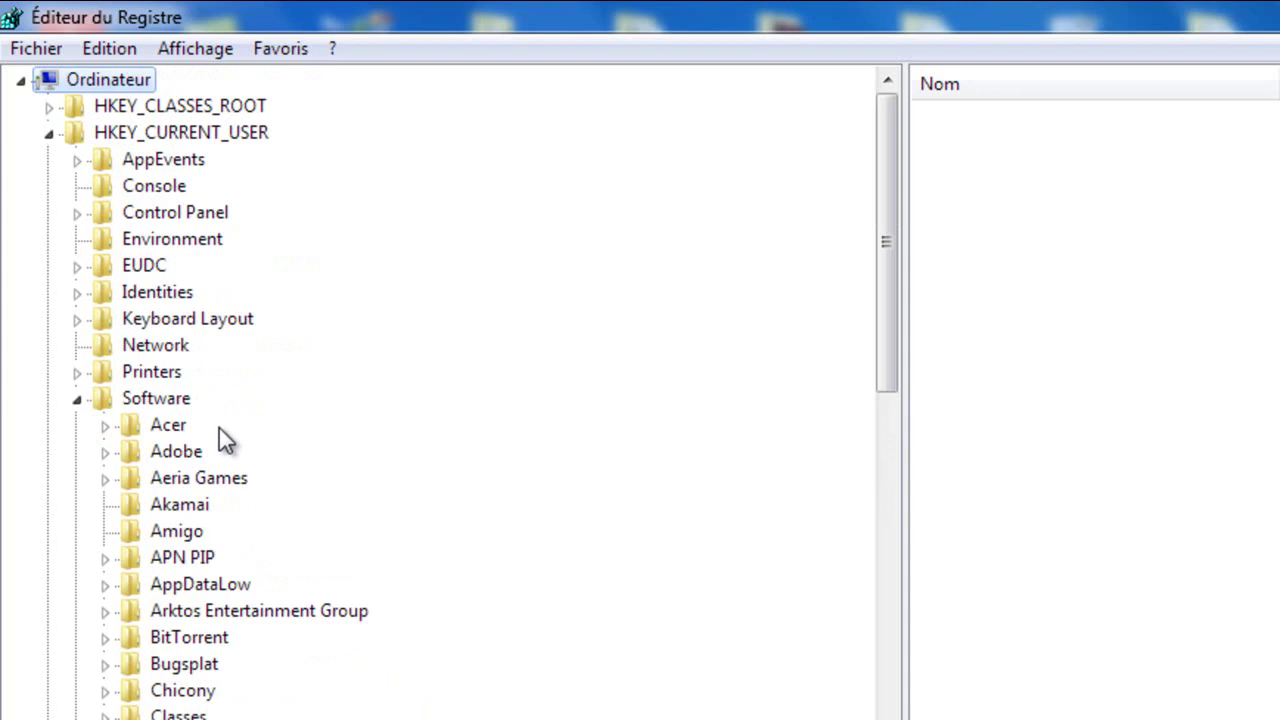
scroll(229, 420, down, 13)
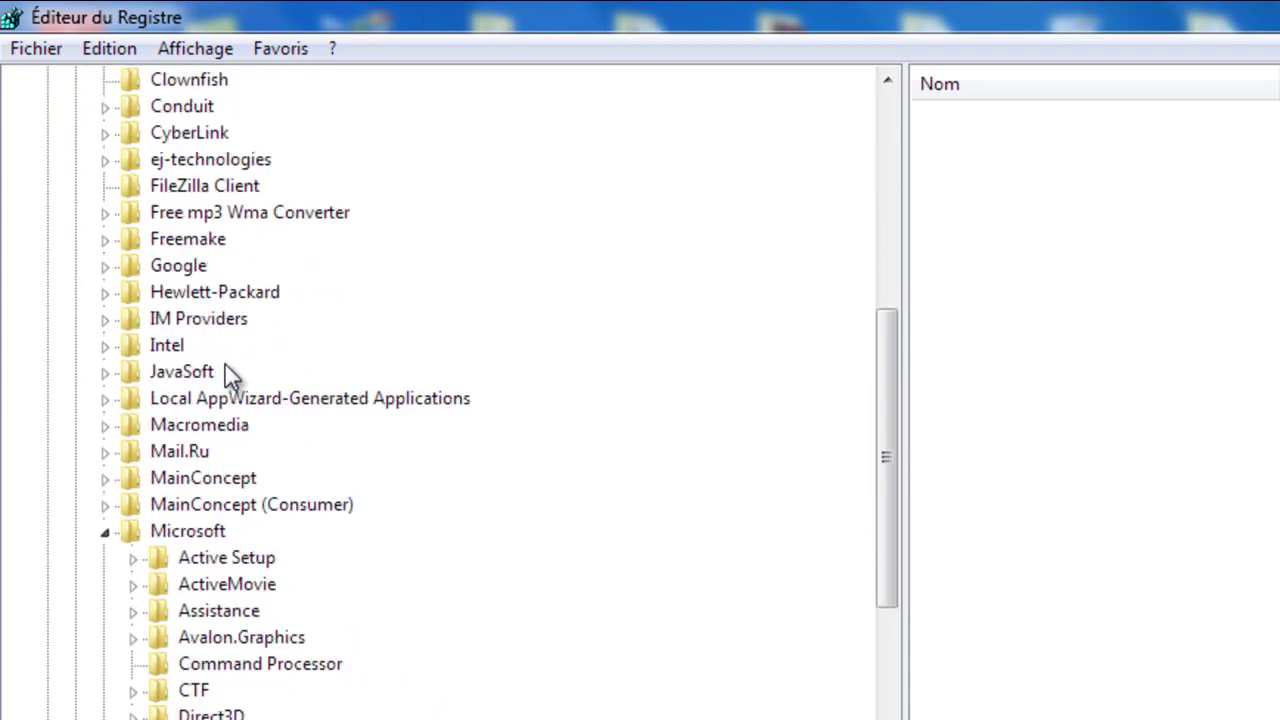
scroll(225, 370, down, 5)
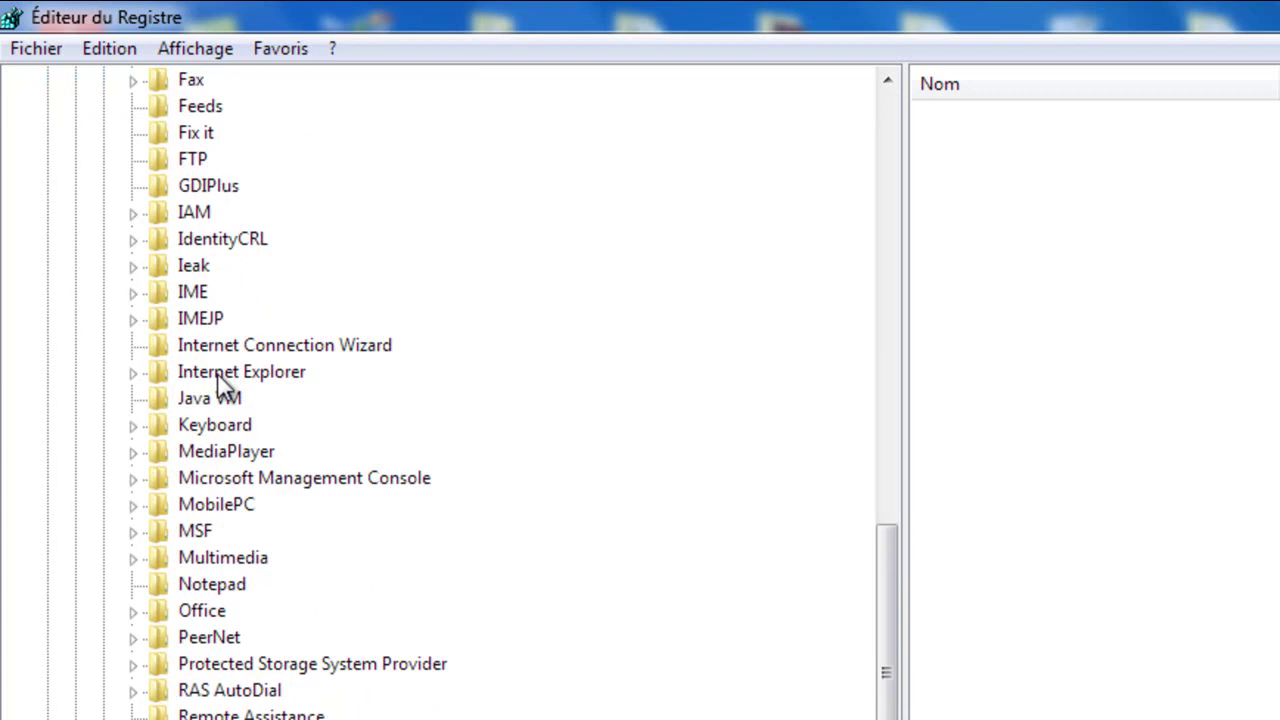
scroll(220, 383, down, 10)
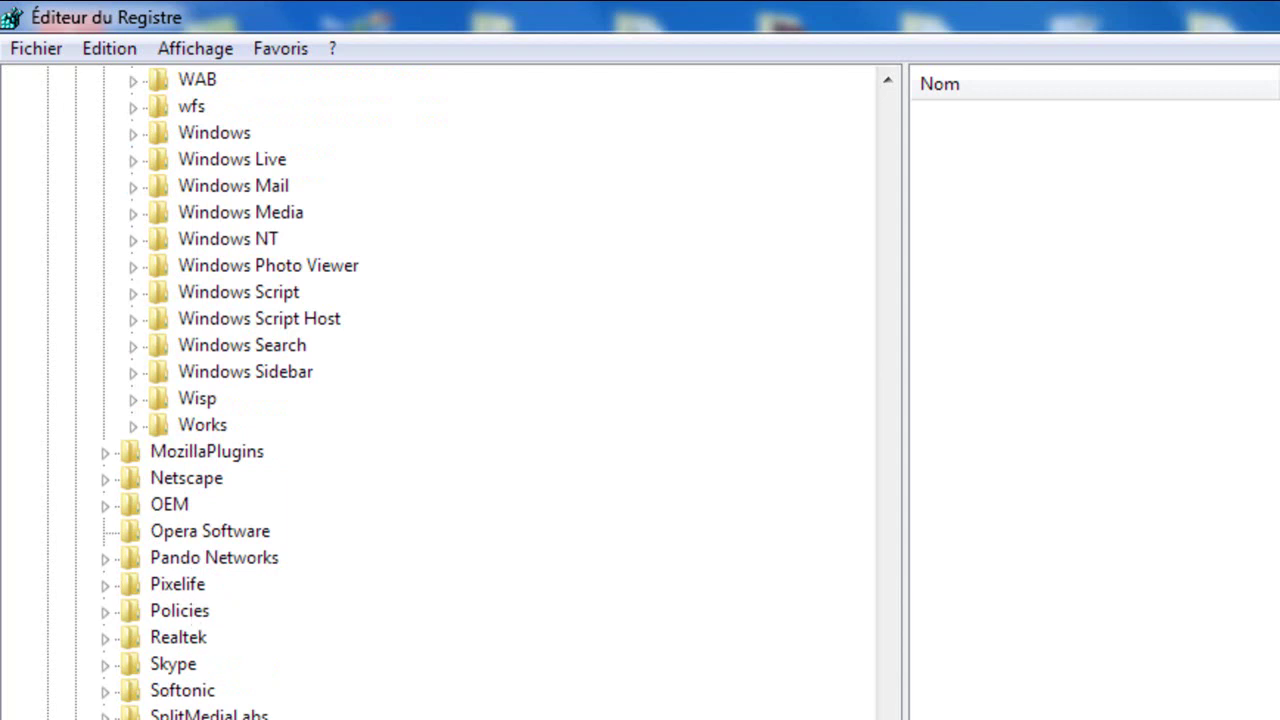
scroll(440, 390, up, 20)
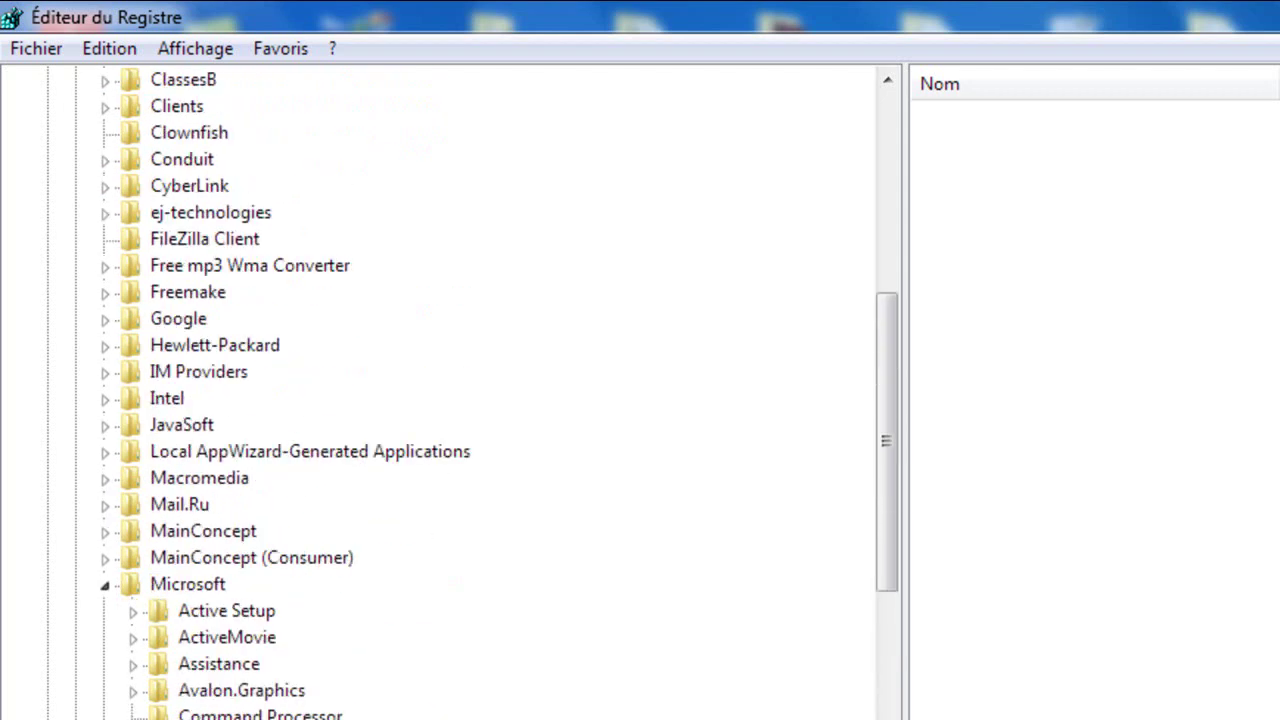
Step: Collapse the Microsoft, Software and HKEY_CURRENT_USER branches of the registry tree
click(104, 584)
scroll(415, 700, up, 8)
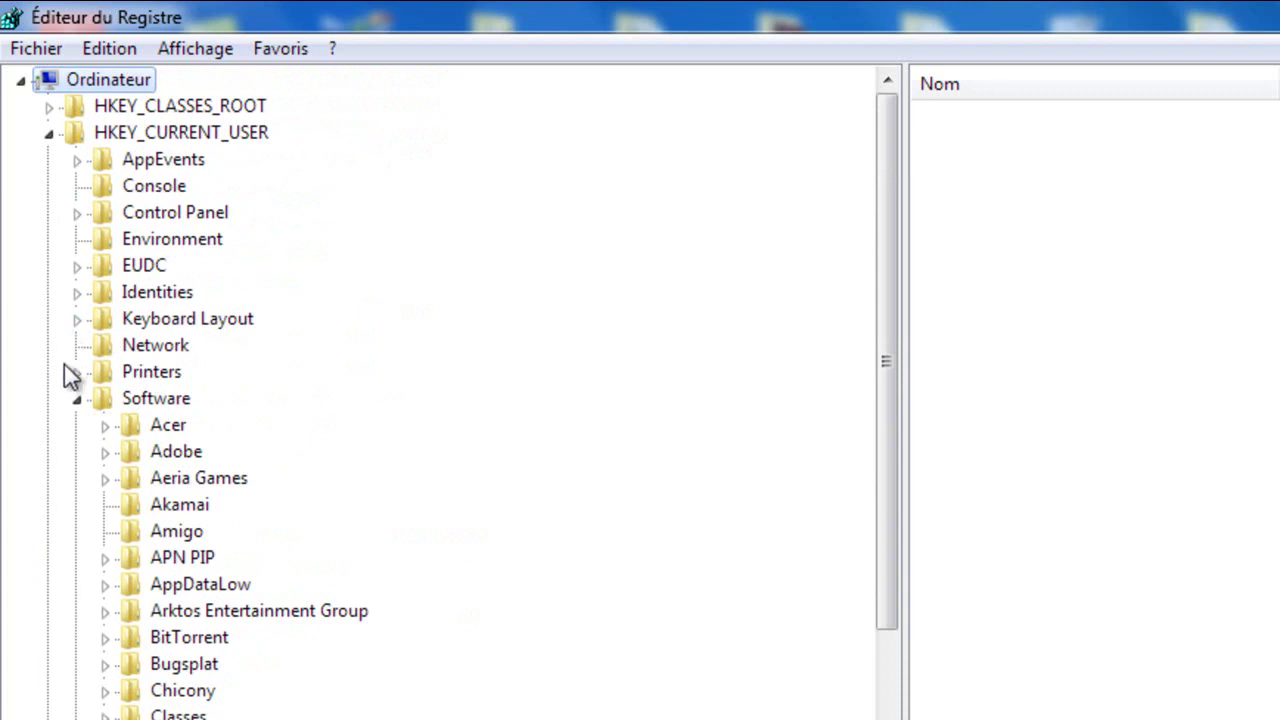
click(77, 398)
click(48, 133)
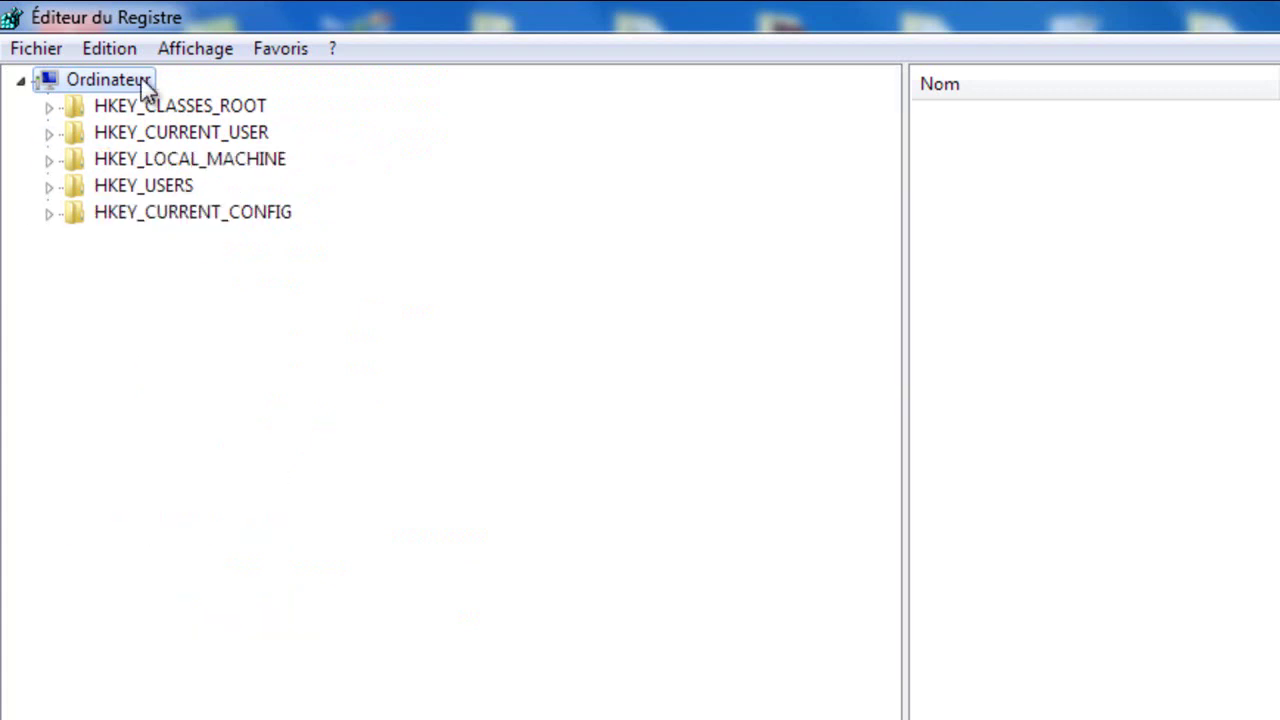
click(180, 56)
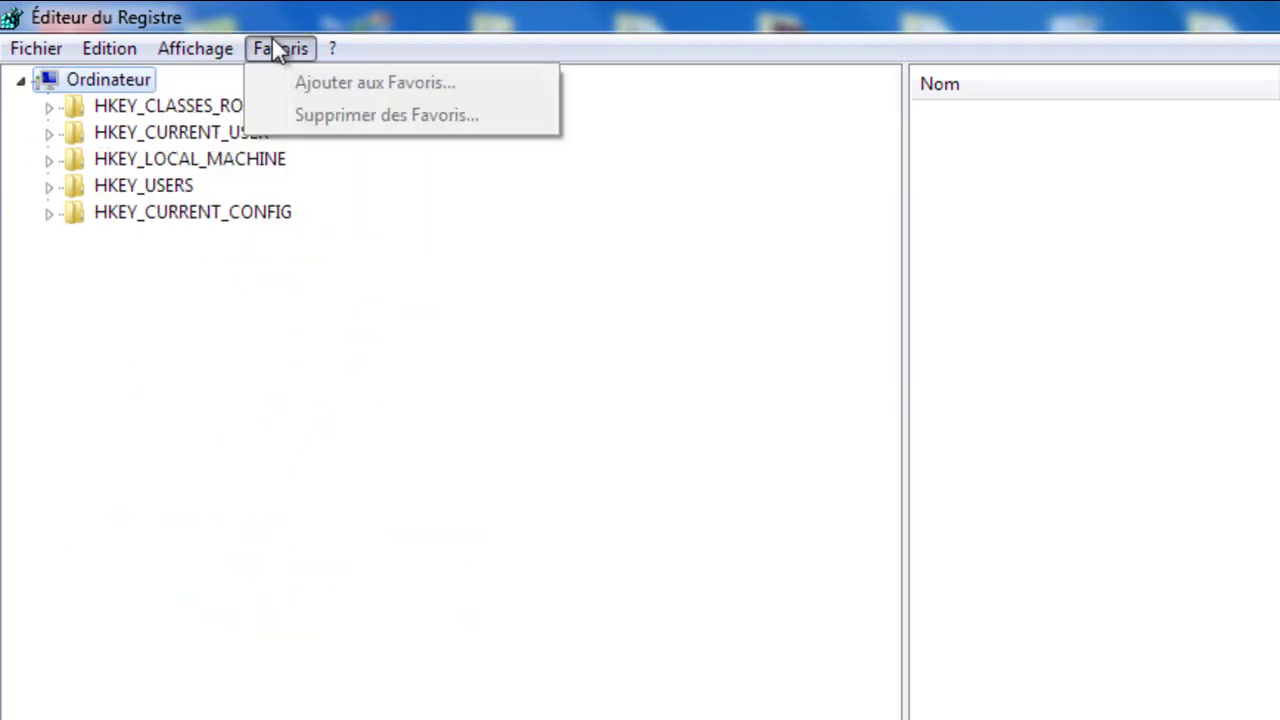
mouse_move(110, 42)
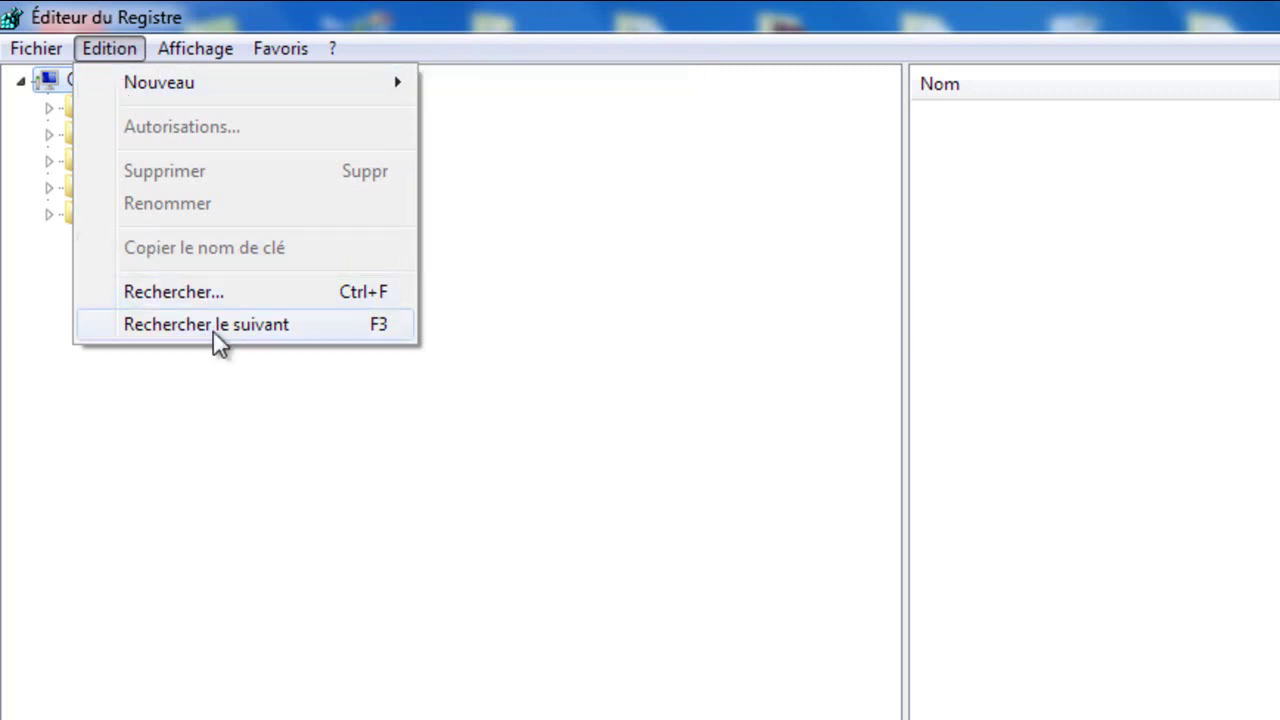
click(207, 292)
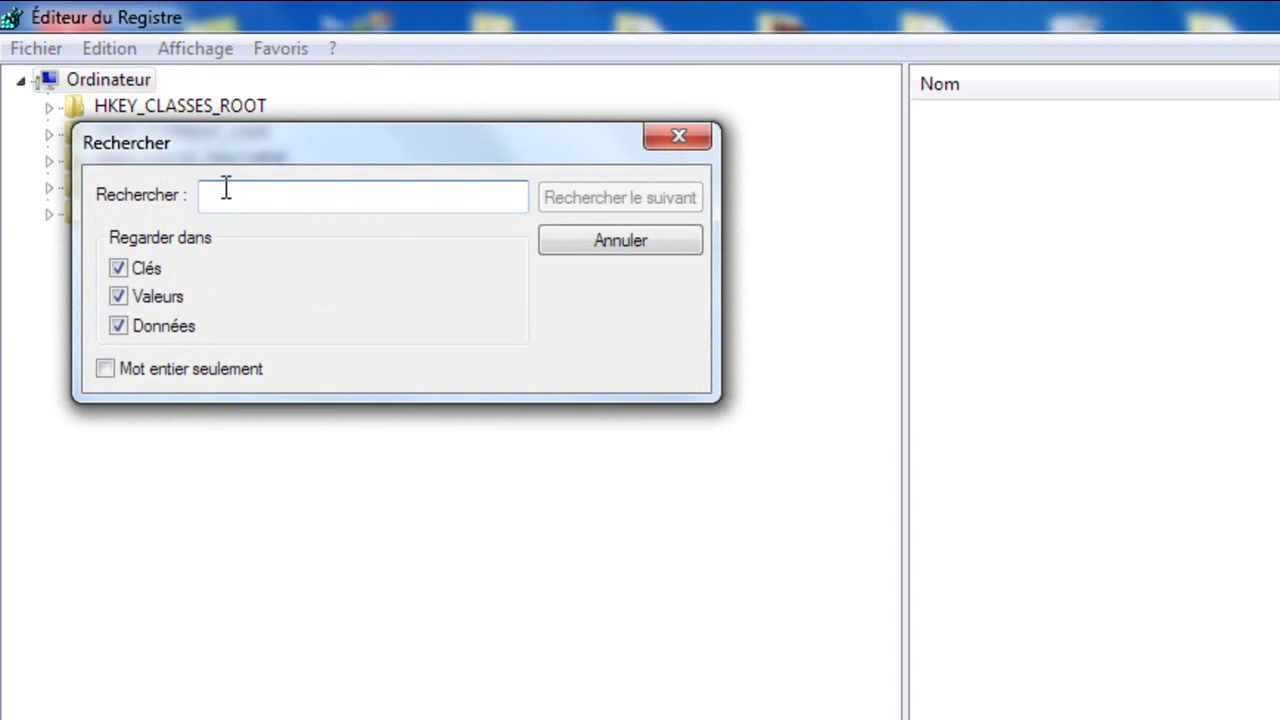
click(617, 243)
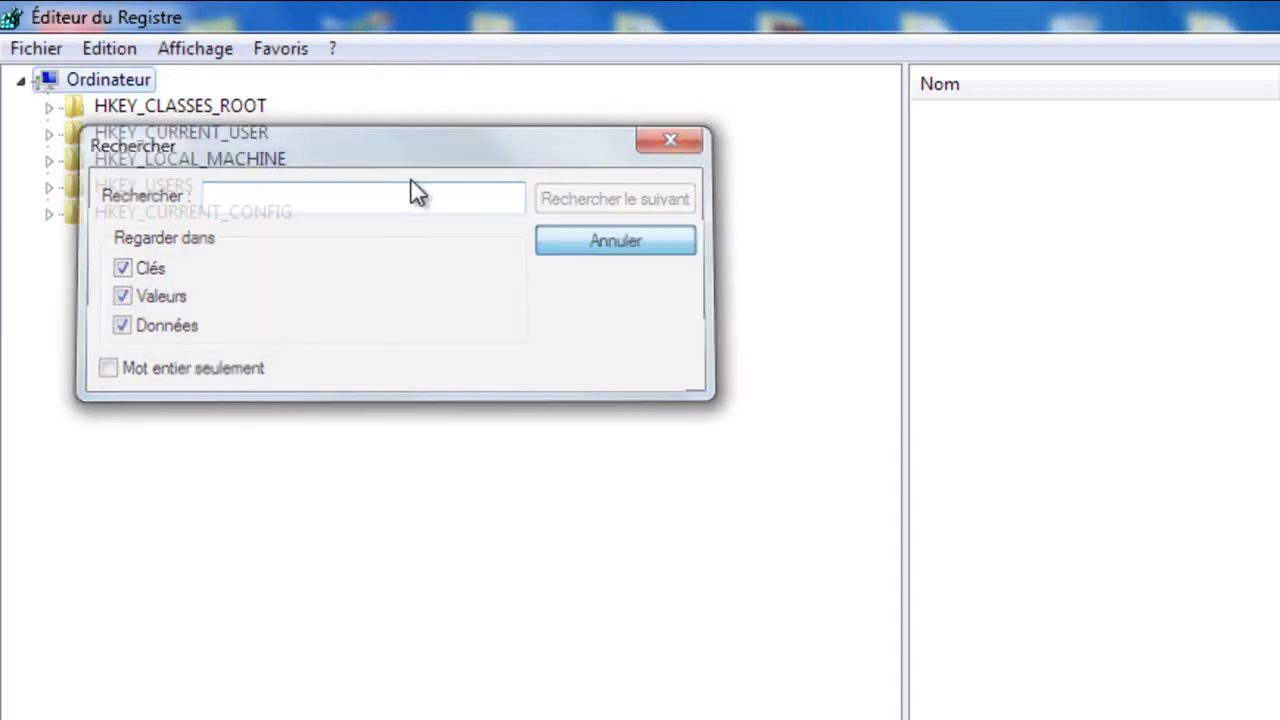
Step: Search the registry keys, values and data for "Terminal Server Client"
click(100, 50)
click(180, 322)
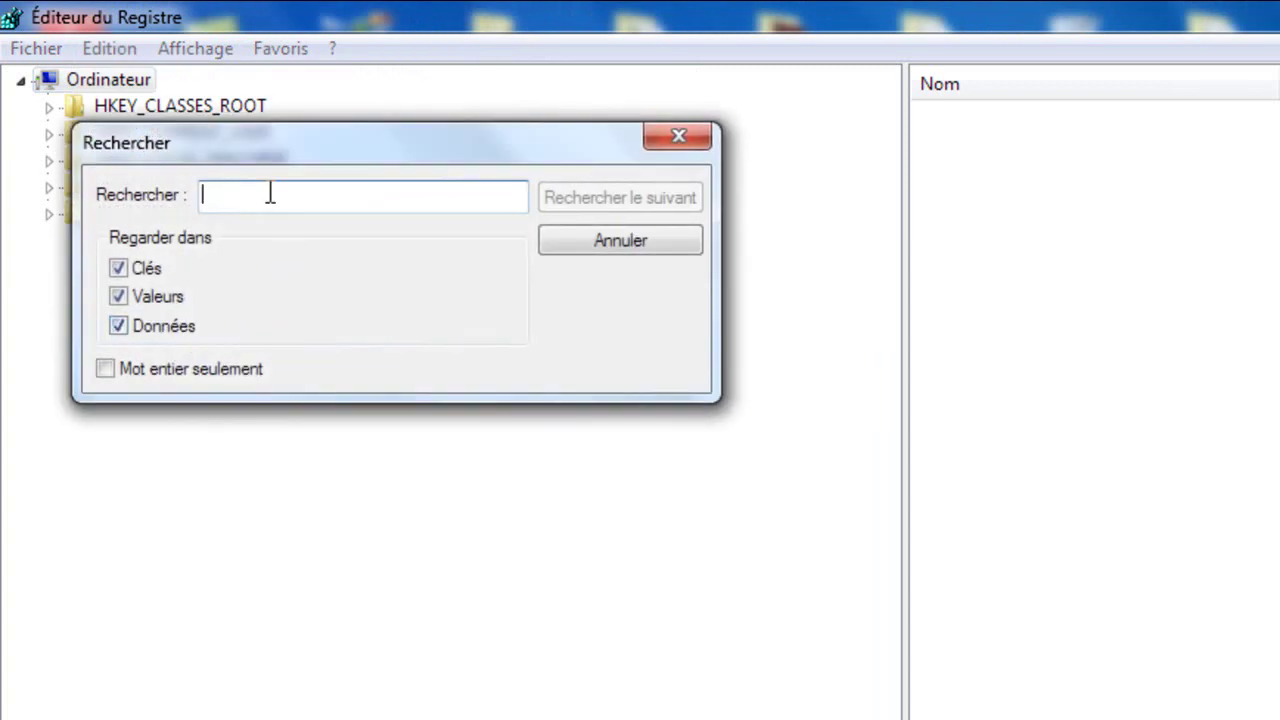
text(Tre)
key(BackSpace)
key(BackSpace)
text(erminal)
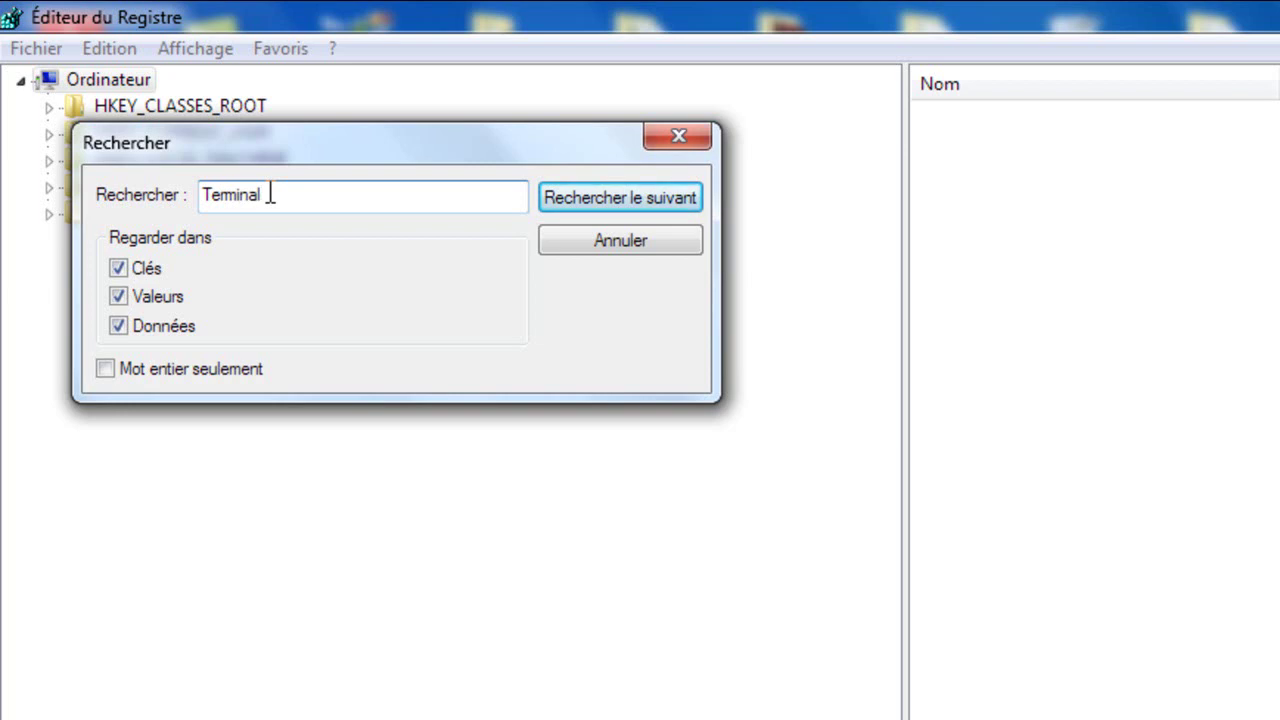
text( Server Client)
click(643, 198)
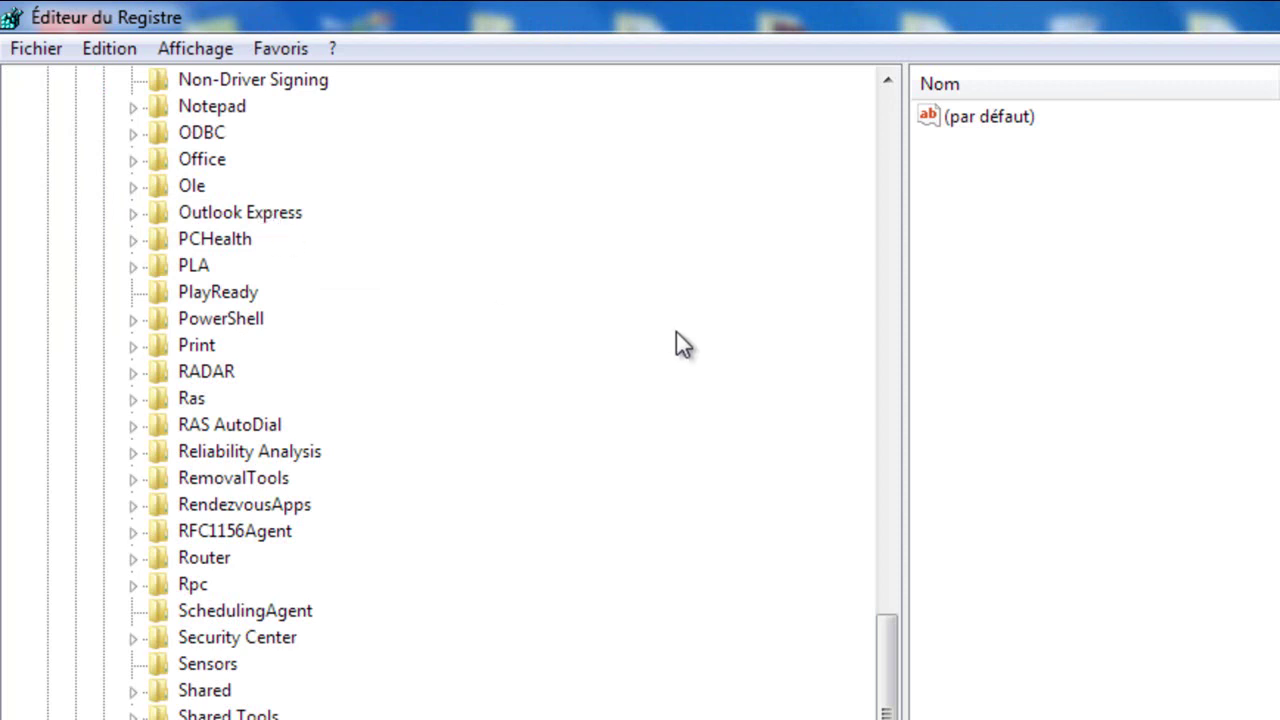
Step: Select the Terminal Server Client key under HKEY_LOCAL_MACHINE\SOFTWARE\Microsoft in the registry tree
drag(882, 670, 875, 128)
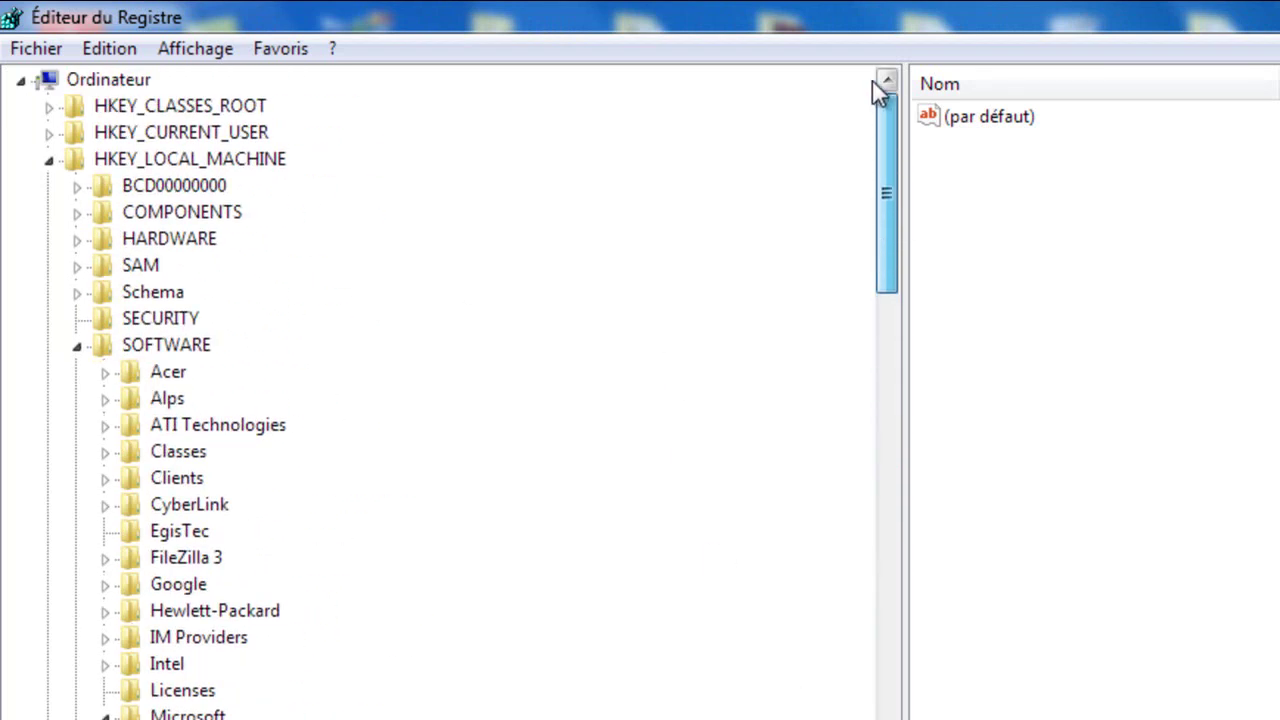
drag(872, 79, 914, 620)
click(264, 686)
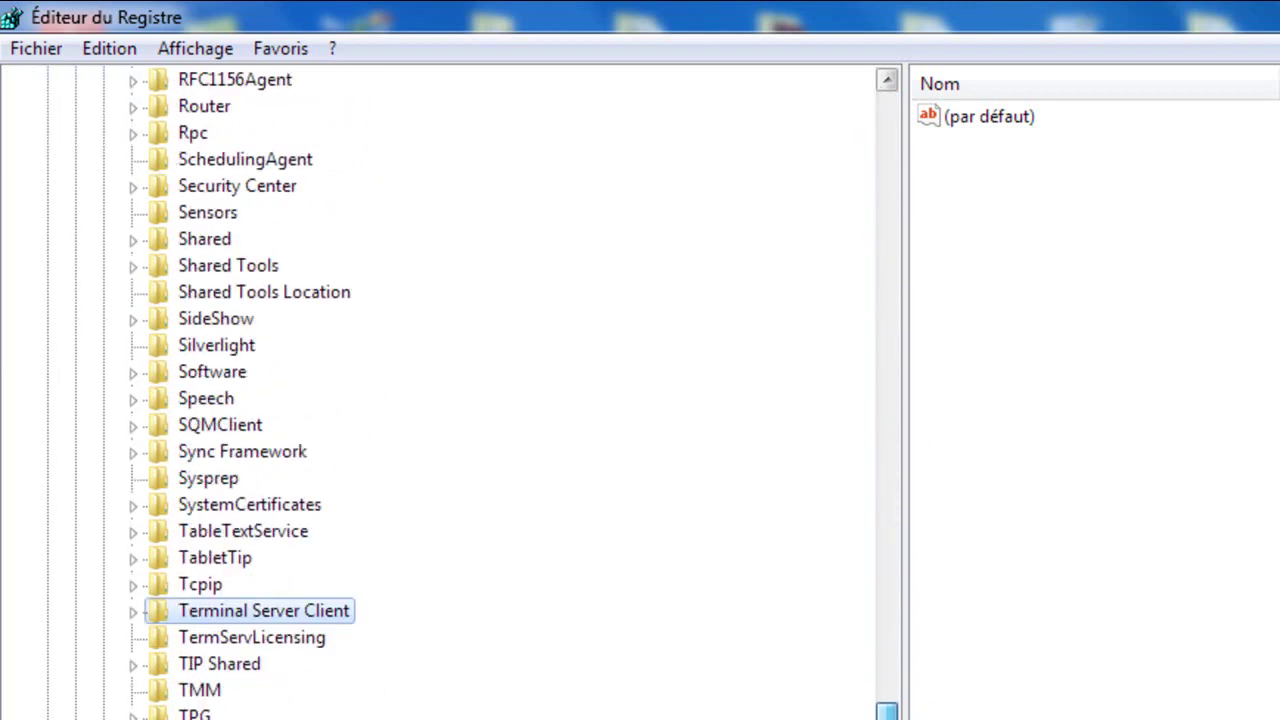
drag(886, 705, 878, 107)
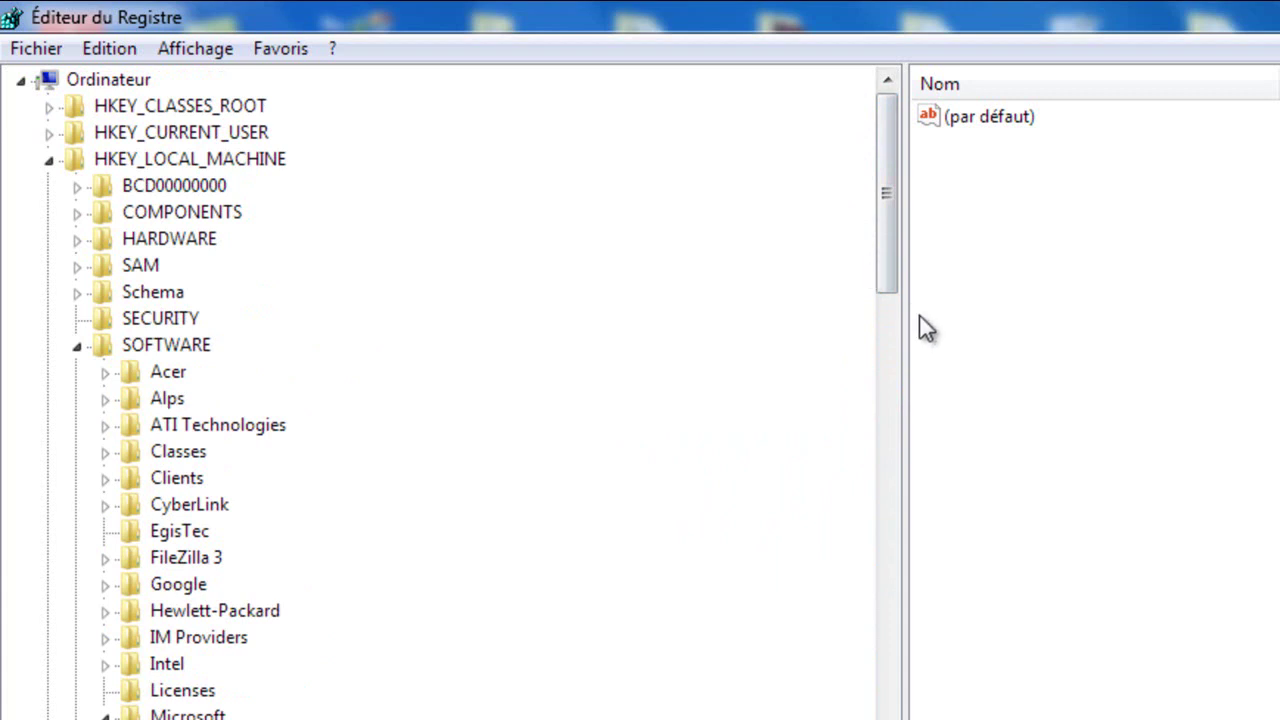
drag(886, 260, 1090, 490)
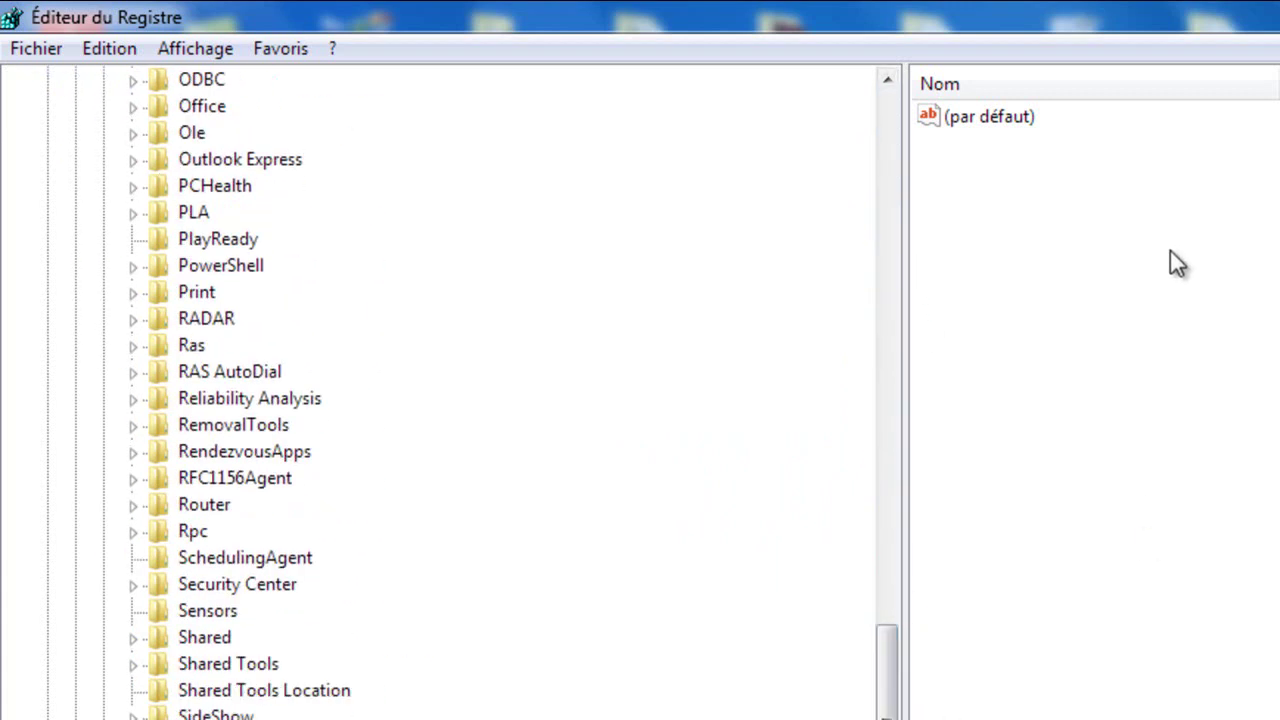
Step: Create a 32-bit DWORD value named "Mind Send Interval" in the Terminal Server Client key
right_click(1162, 242)
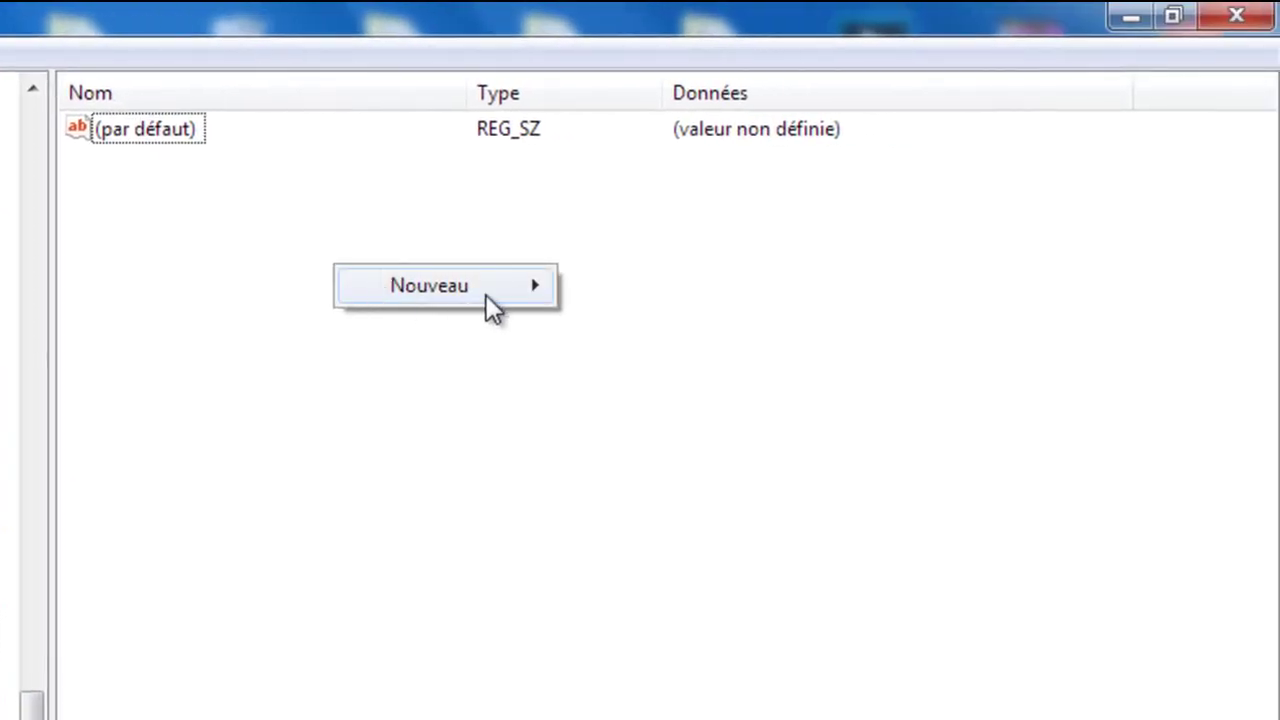
mouse_move(487, 294)
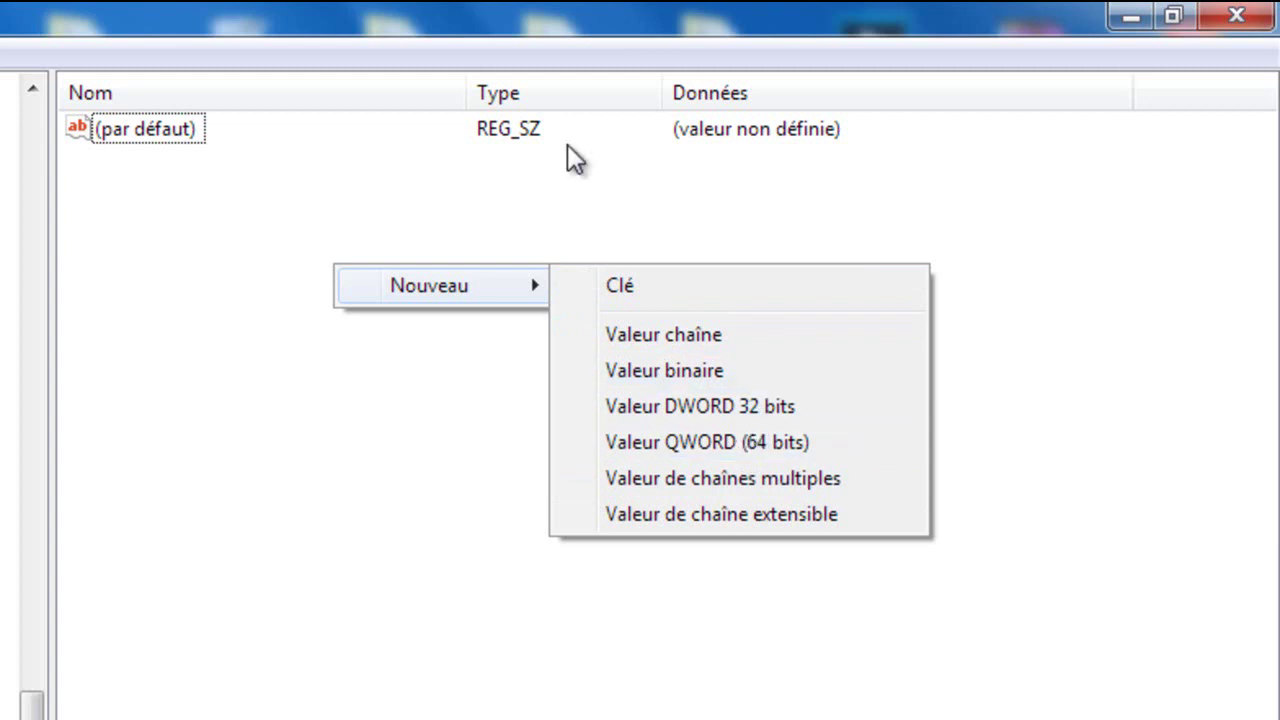
click(800, 395)
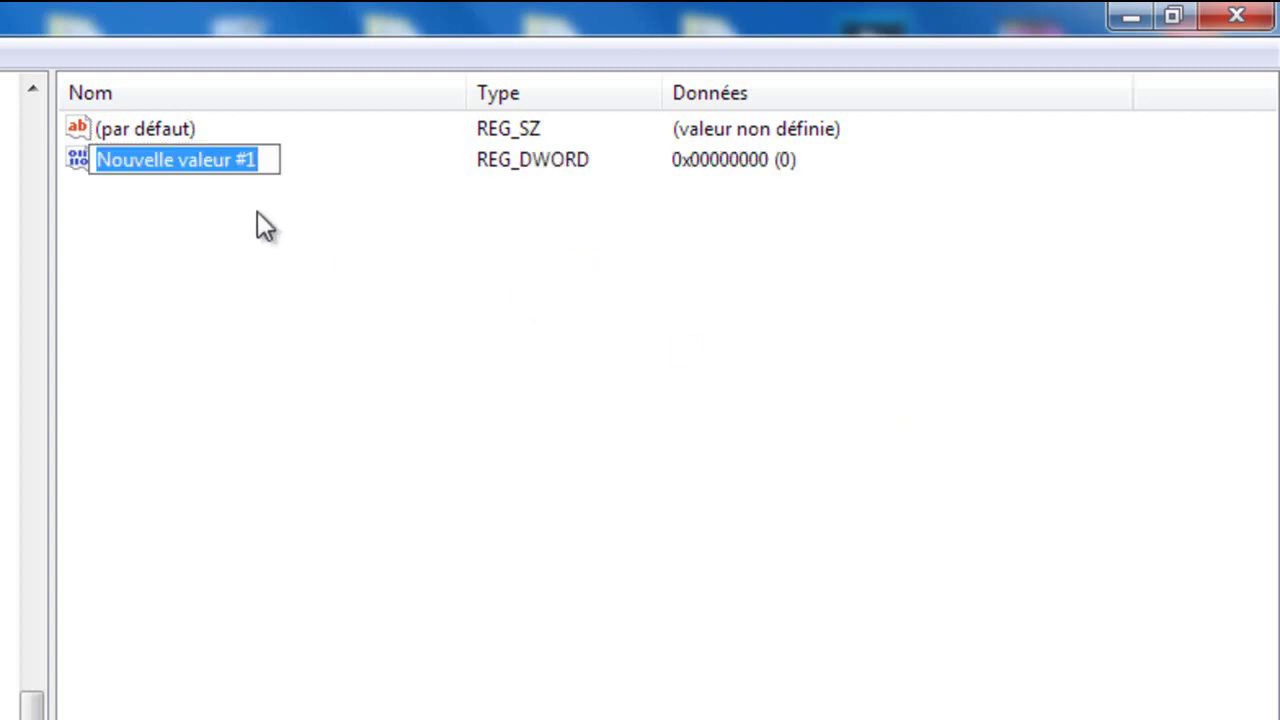
text(M)
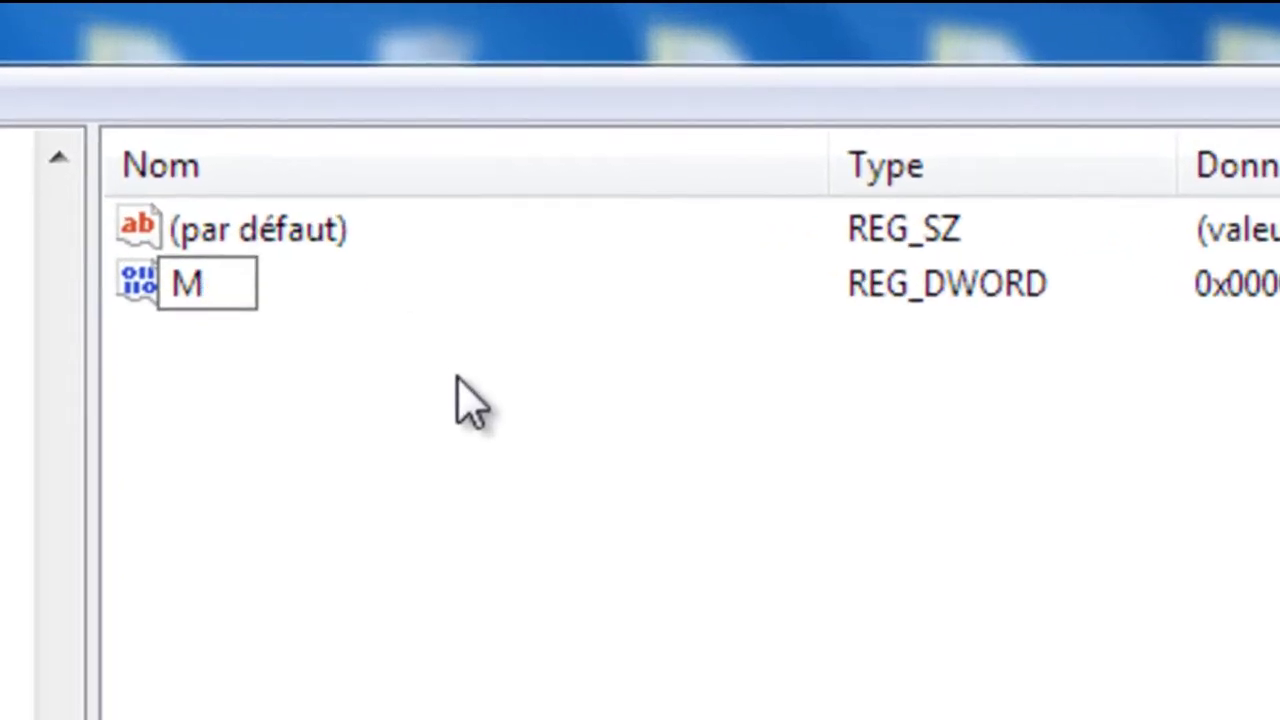
text(ind Send)
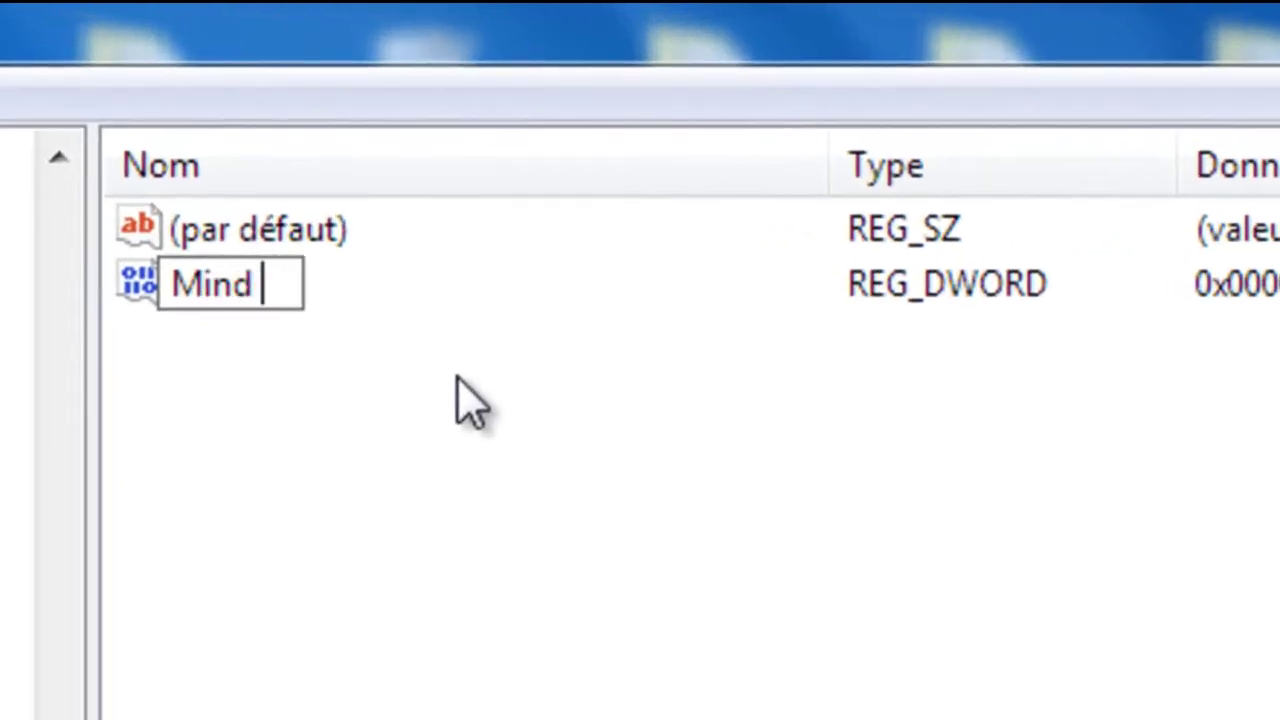
text( I)
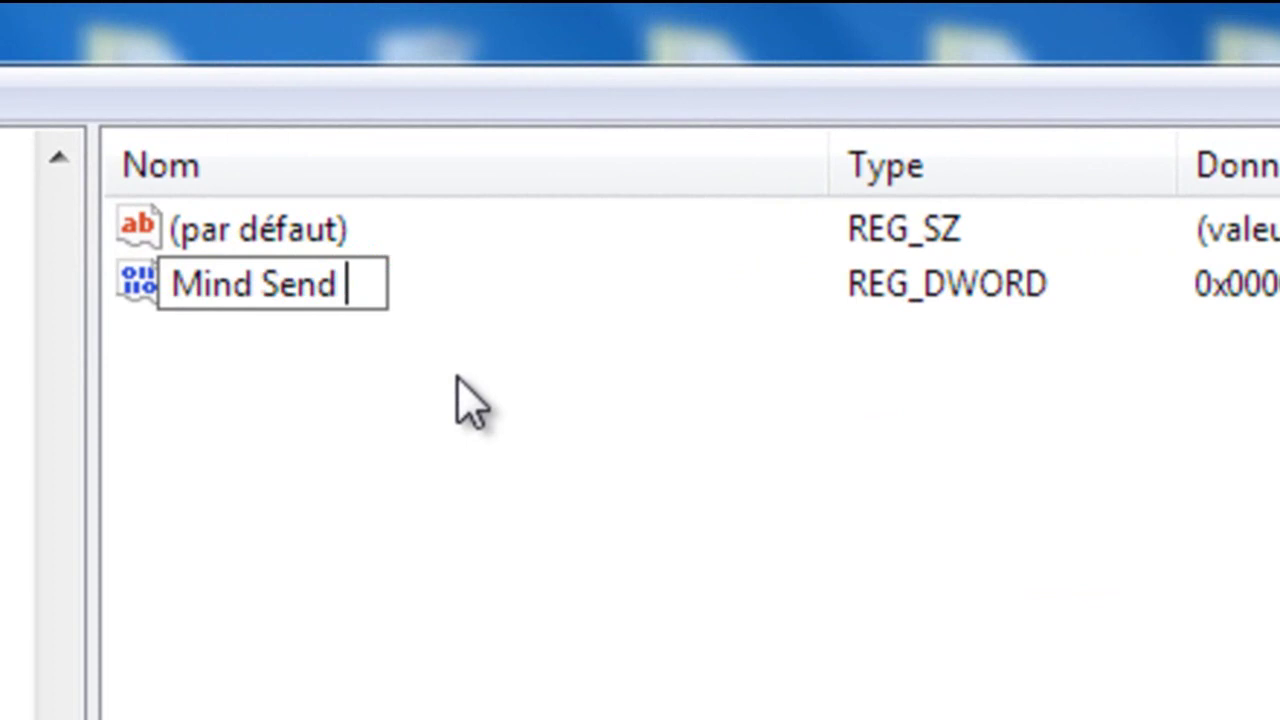
text(n)
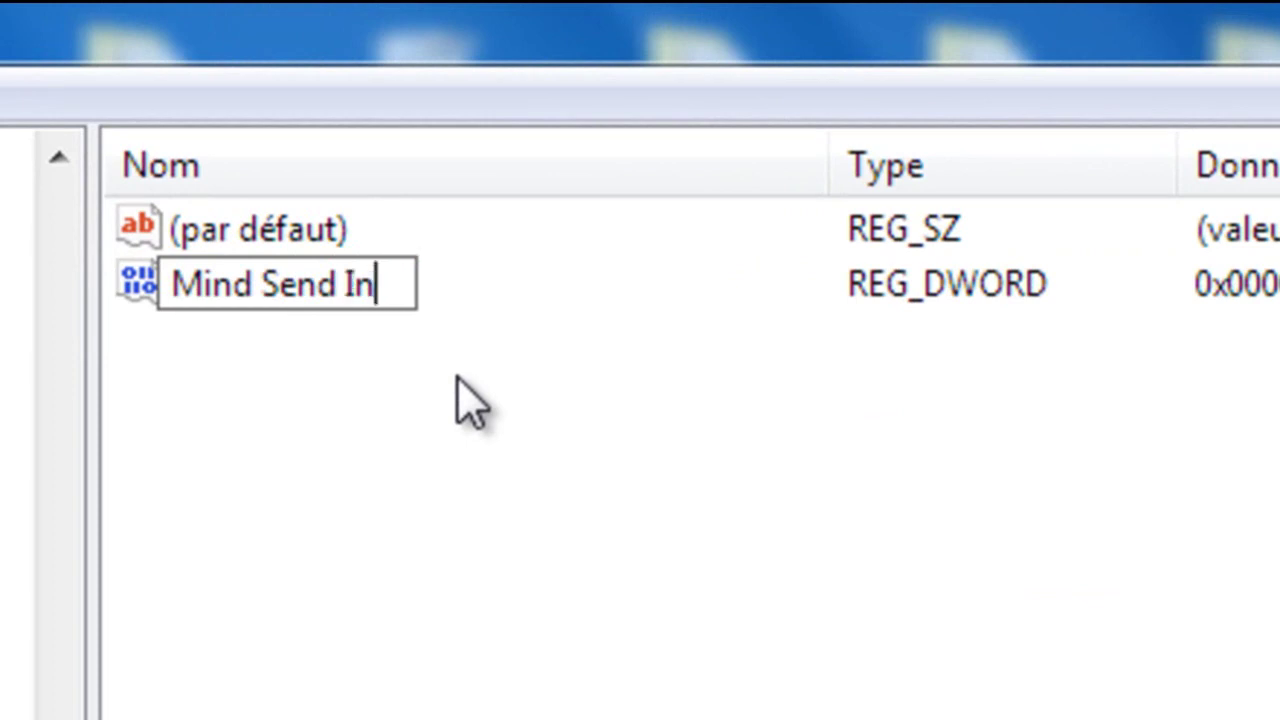
text(terval)
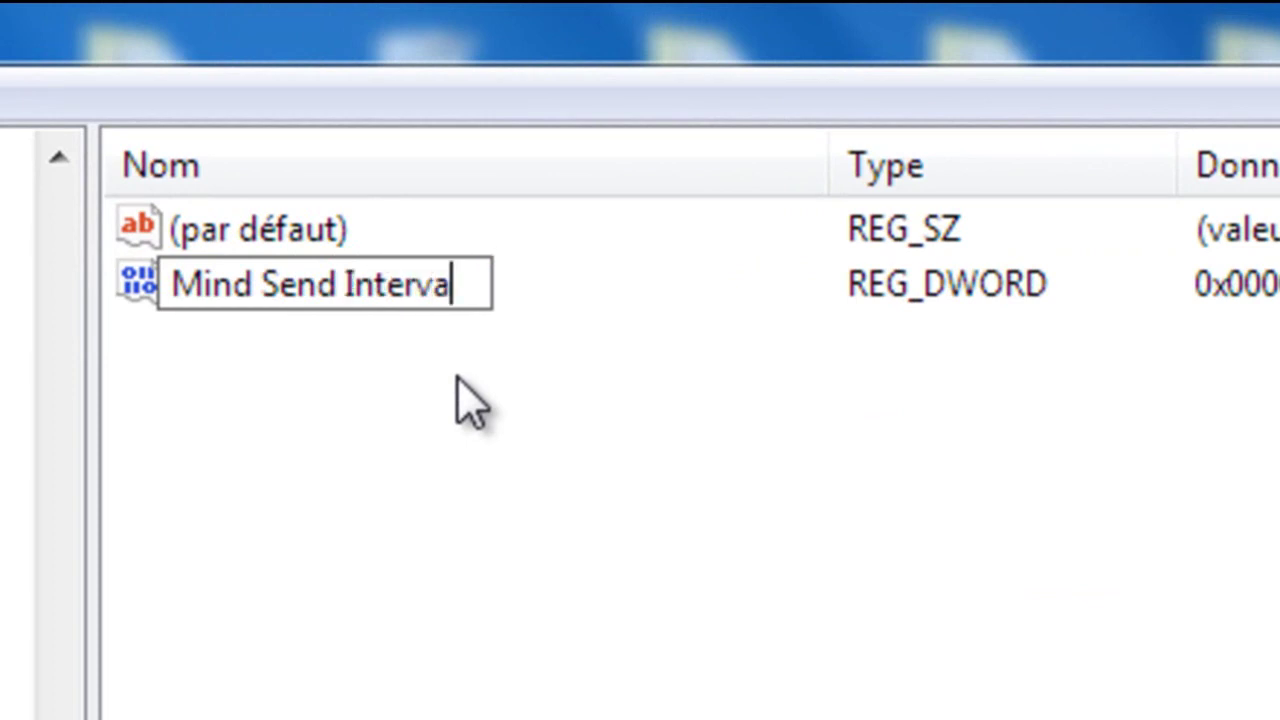
key(Return)
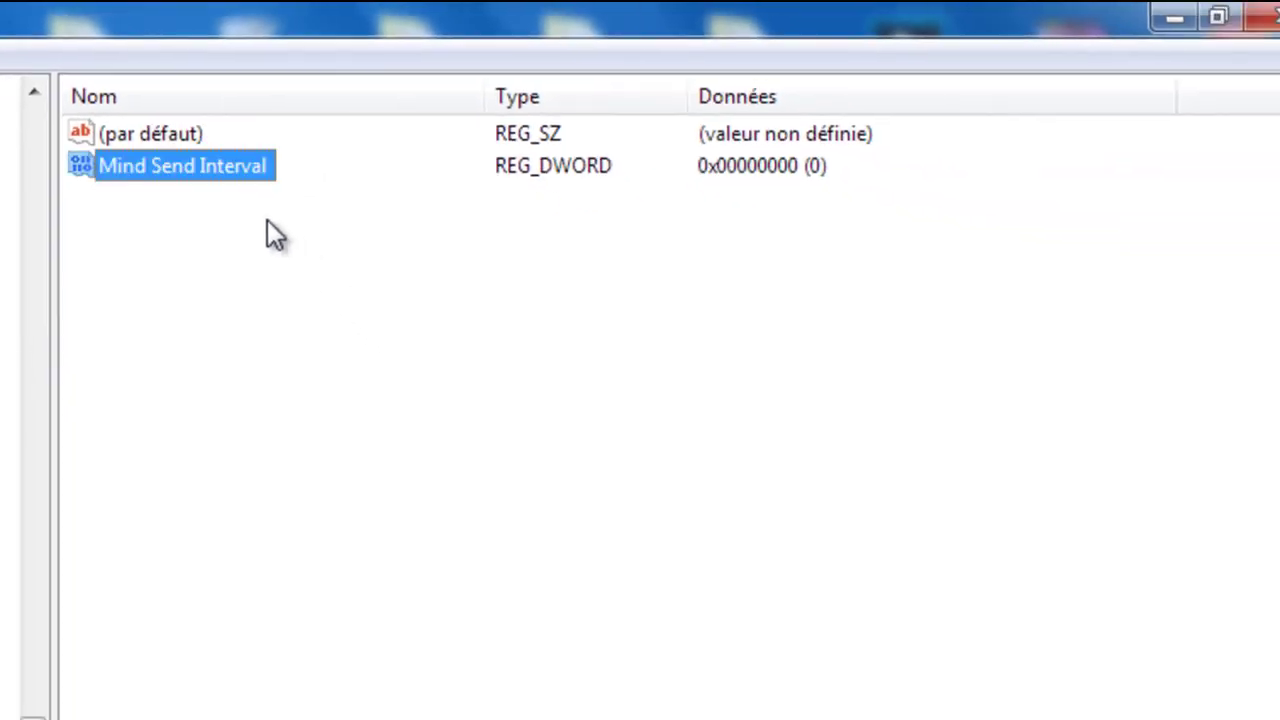
Step: Set the data of the Mind Send Interval value to hexadecimal 10
right_click(167, 176)
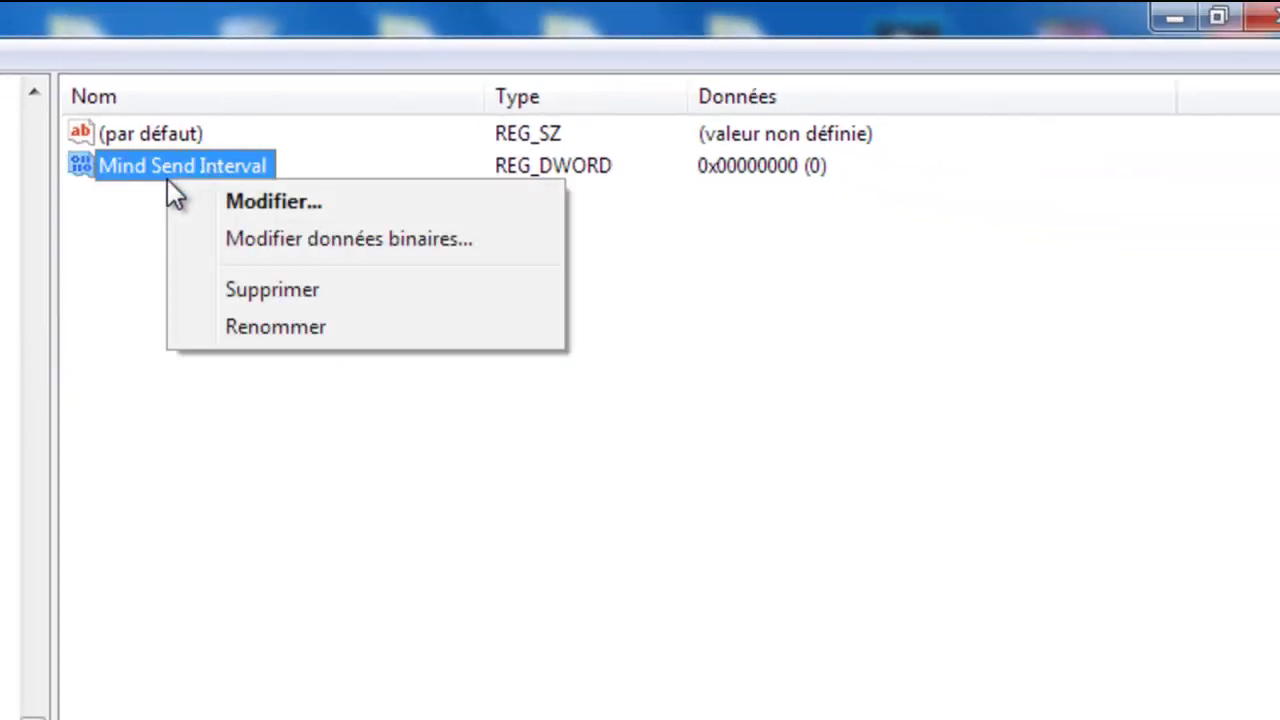
click(303, 205)
key(Escape)
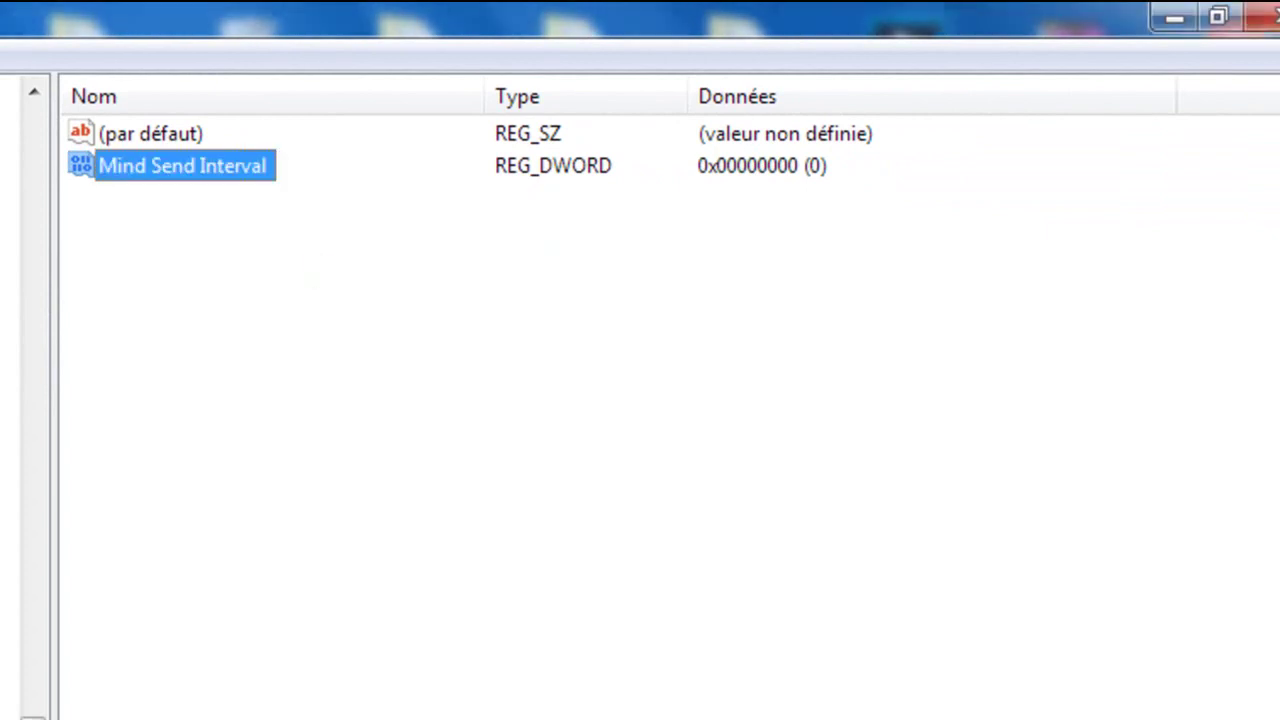
right_click(150, 168)
click(225, 194)
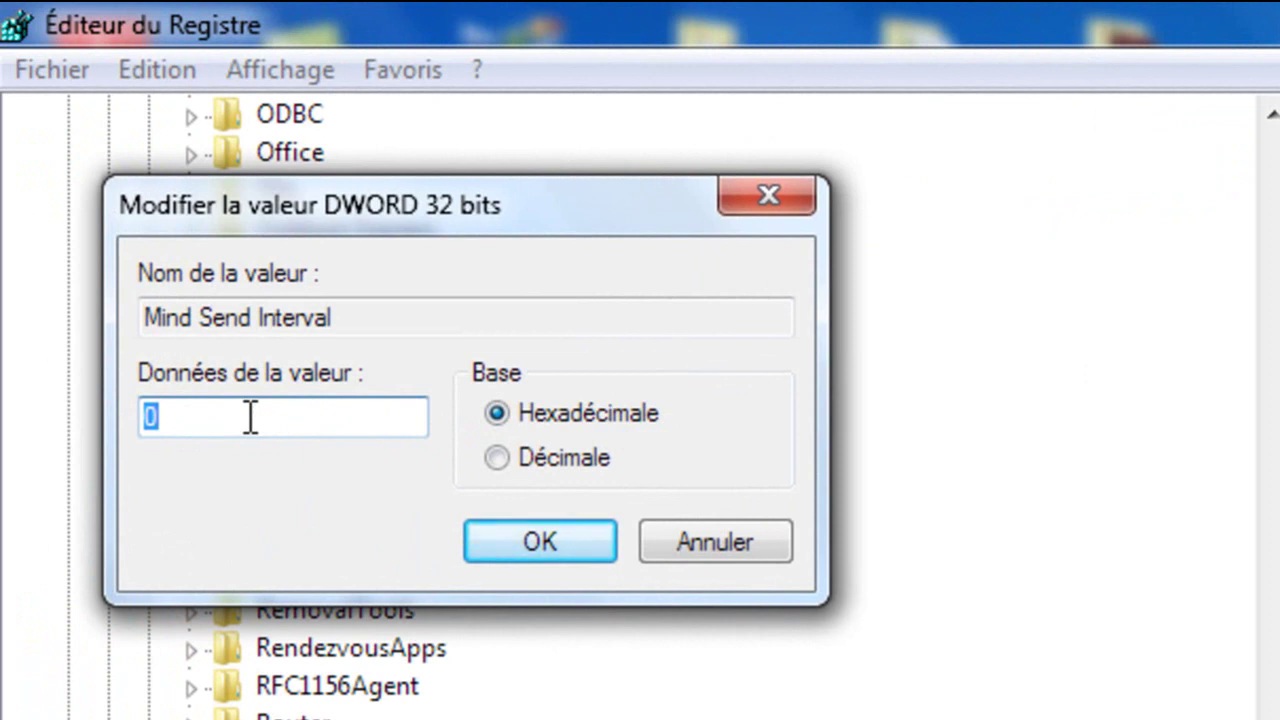
text(10)
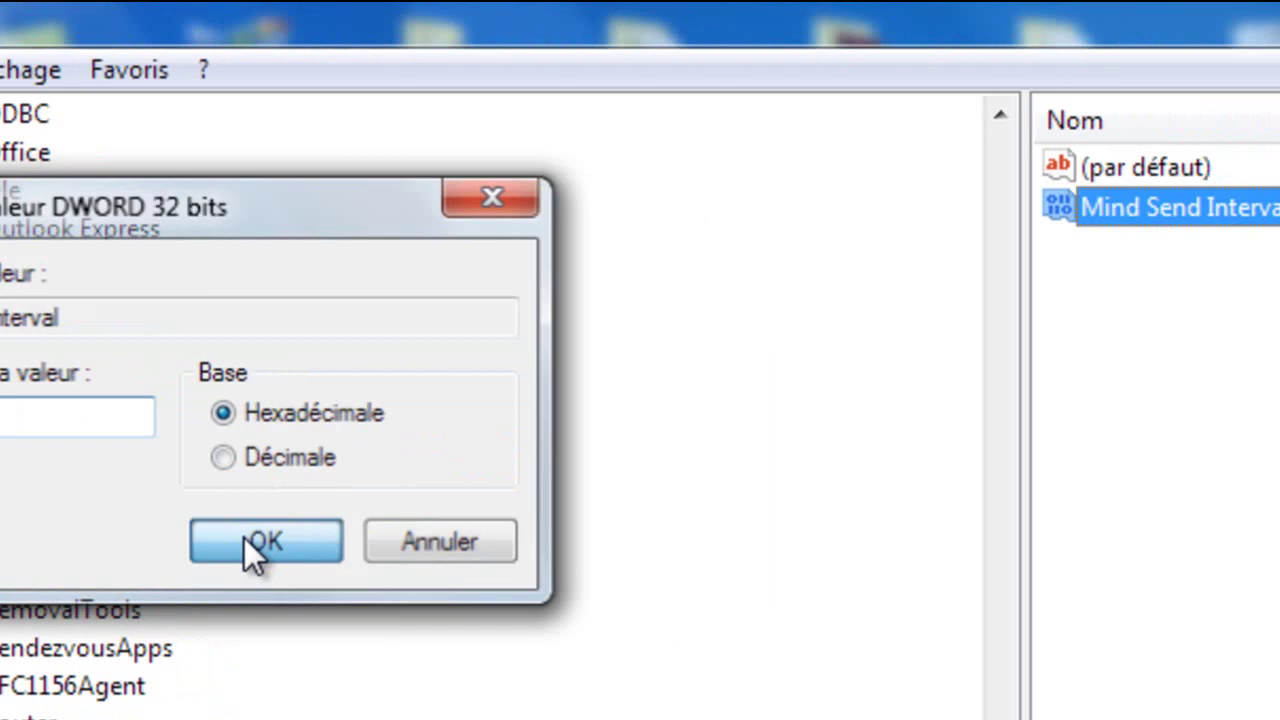
click(253, 550)
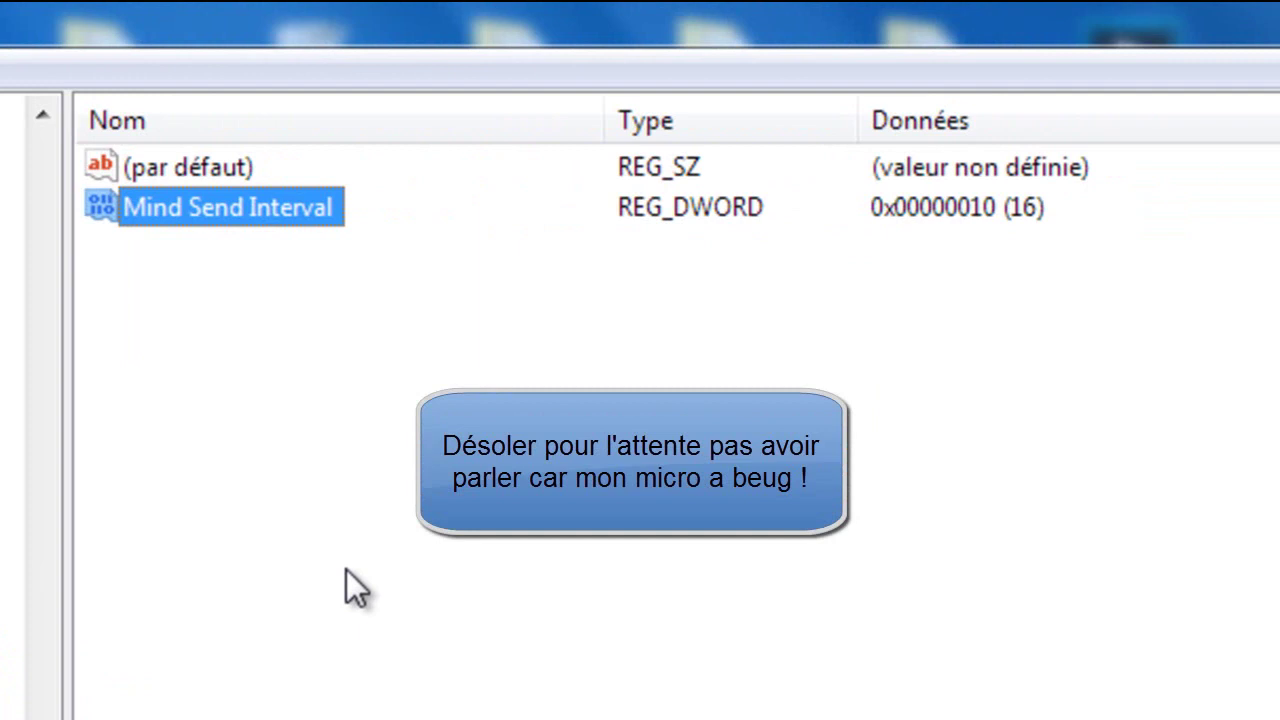
Step: Add a new 64-bit QWORD value to the Terminal Server Client key and delete it again
click(195, 166)
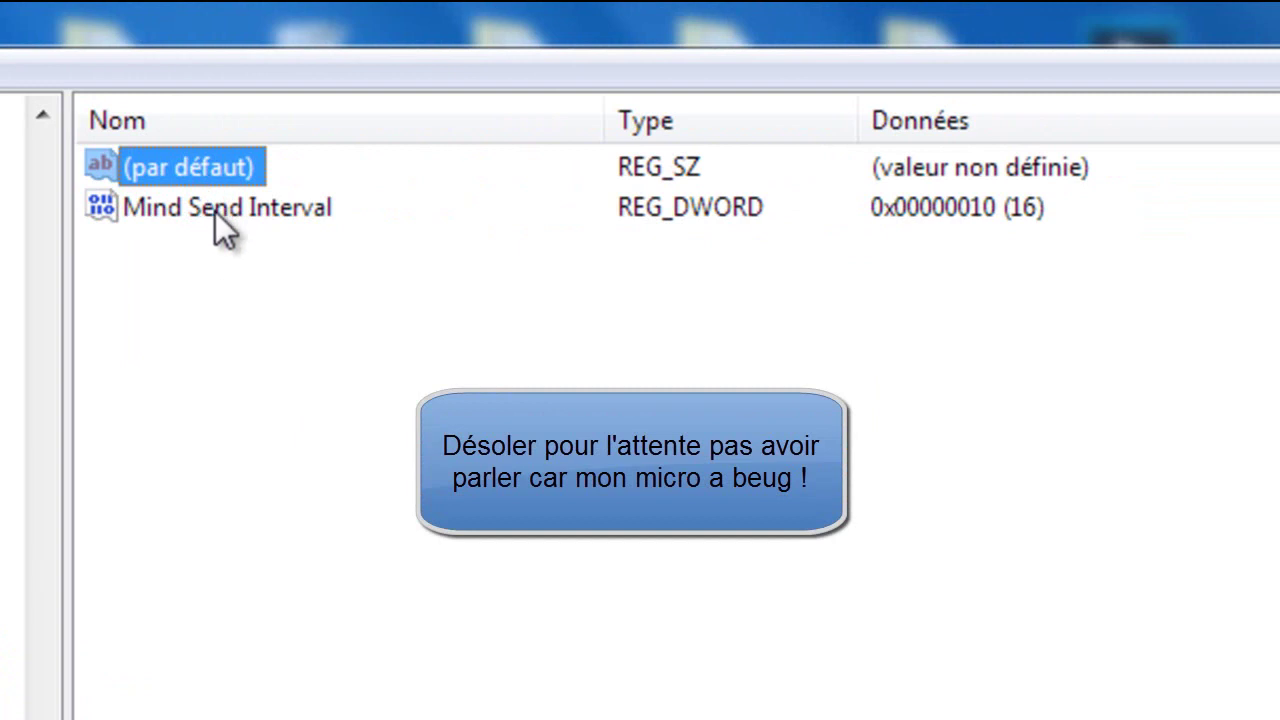
click(223, 206)
right_click(293, 419)
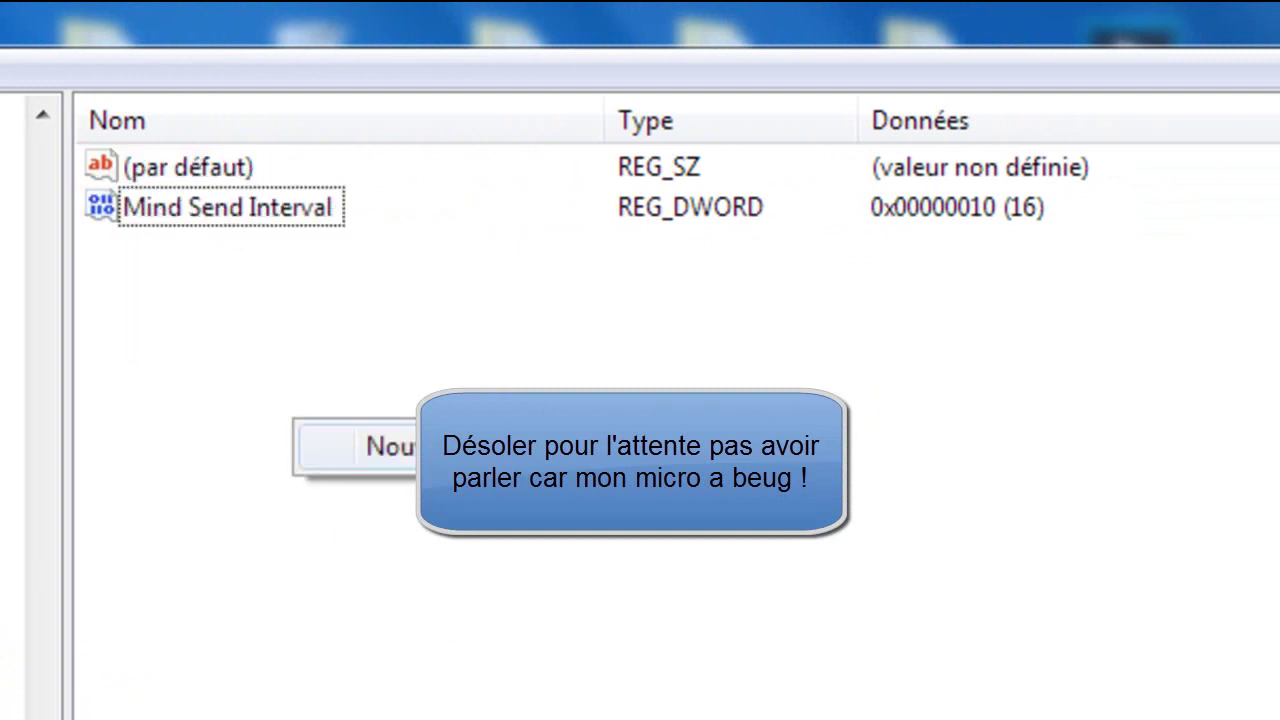
mouse_move(400, 446)
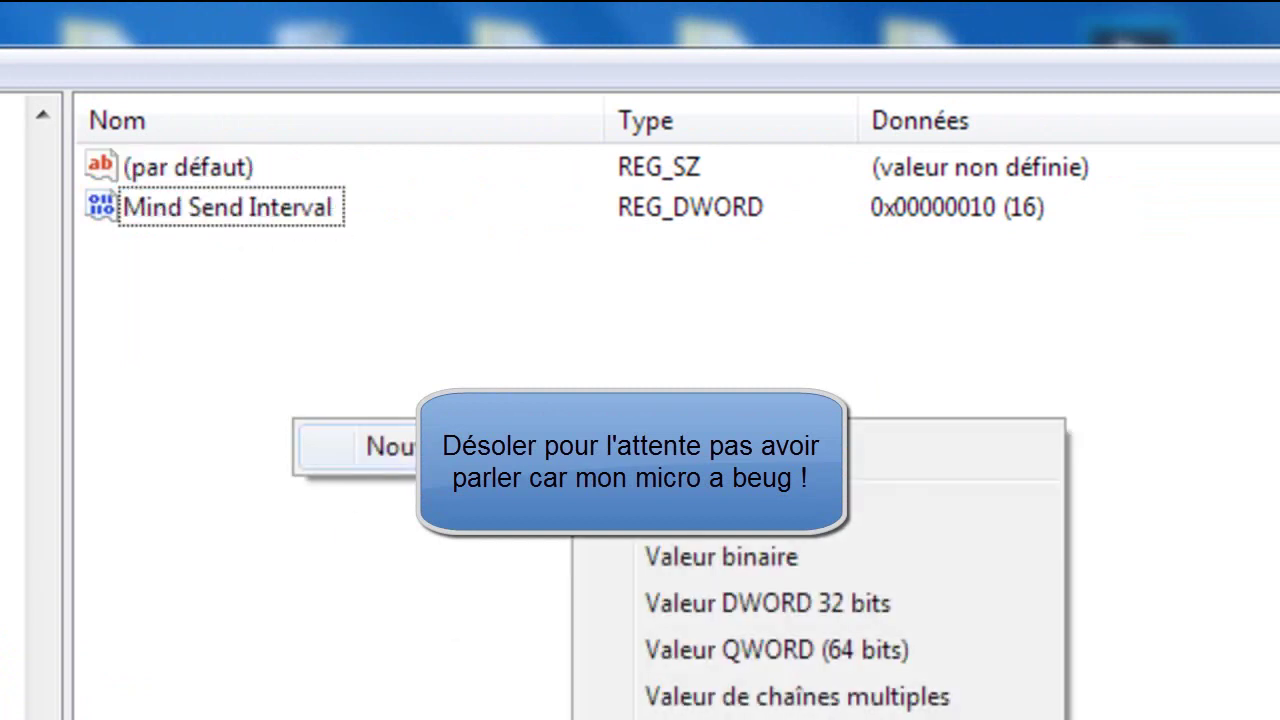
click(700, 645)
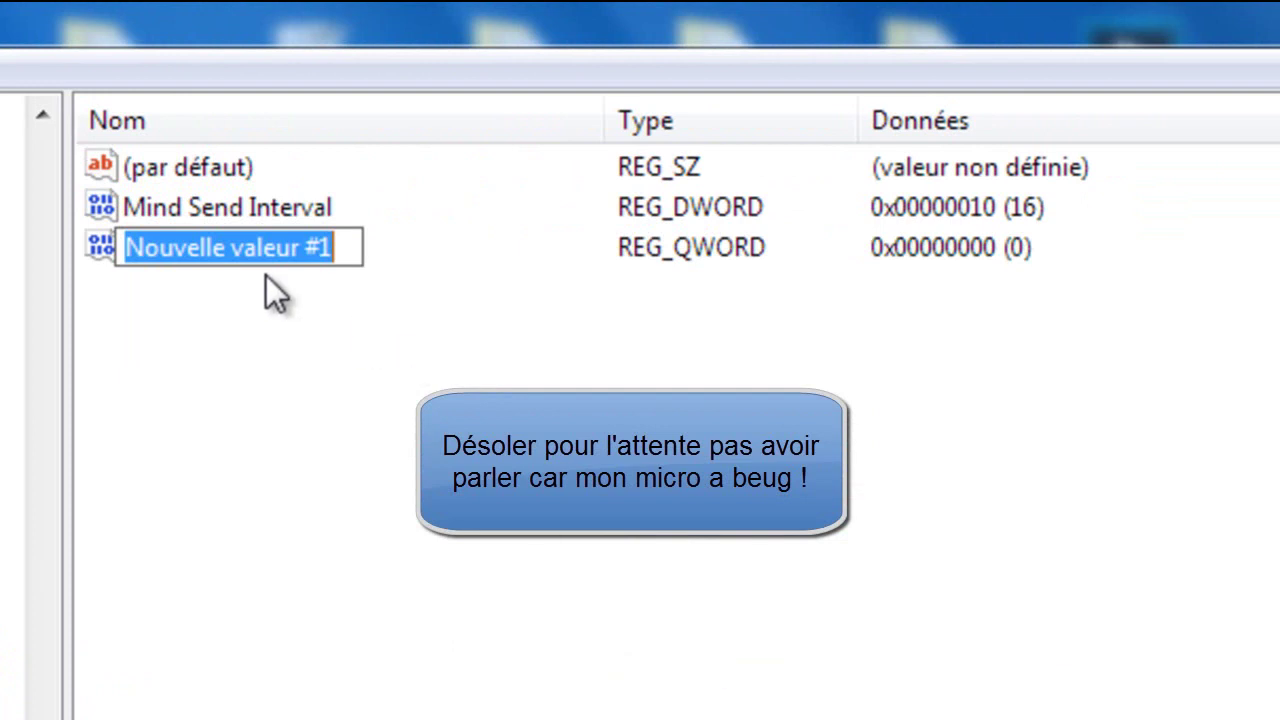
click(101, 262)
key(Delete)
click(183, 196)
right_click(176, 199)
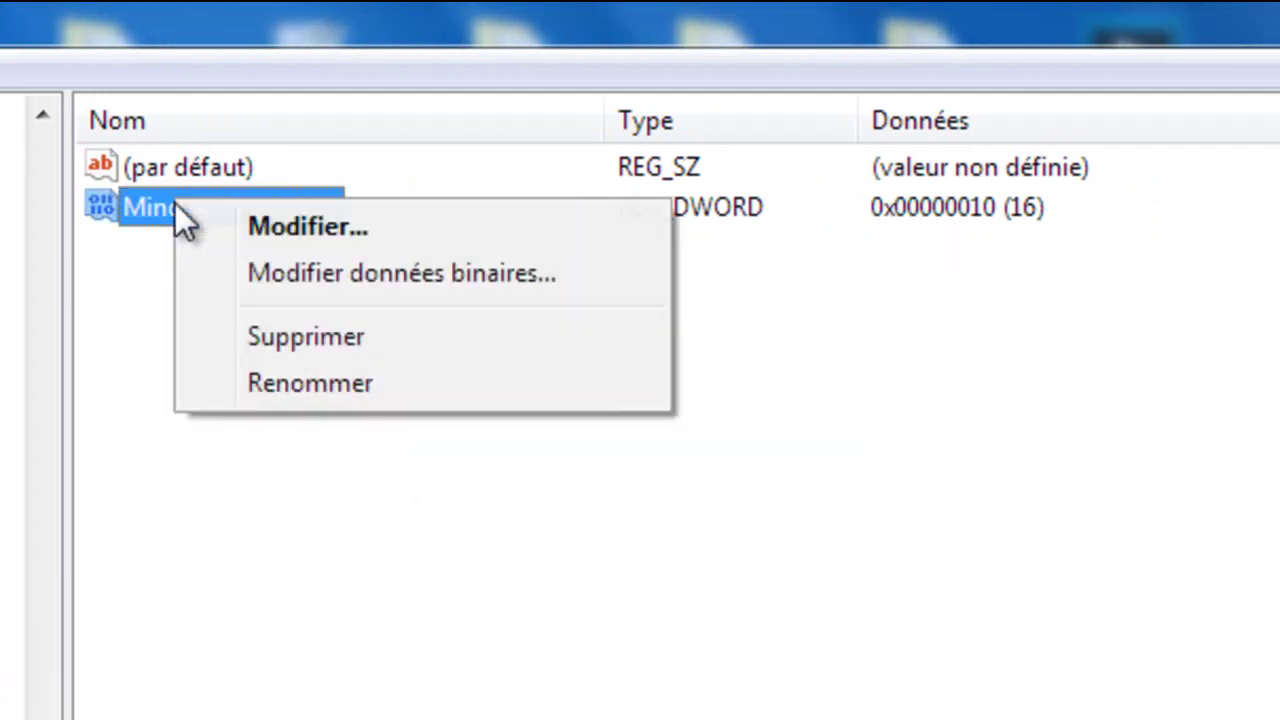
click(97, 417)
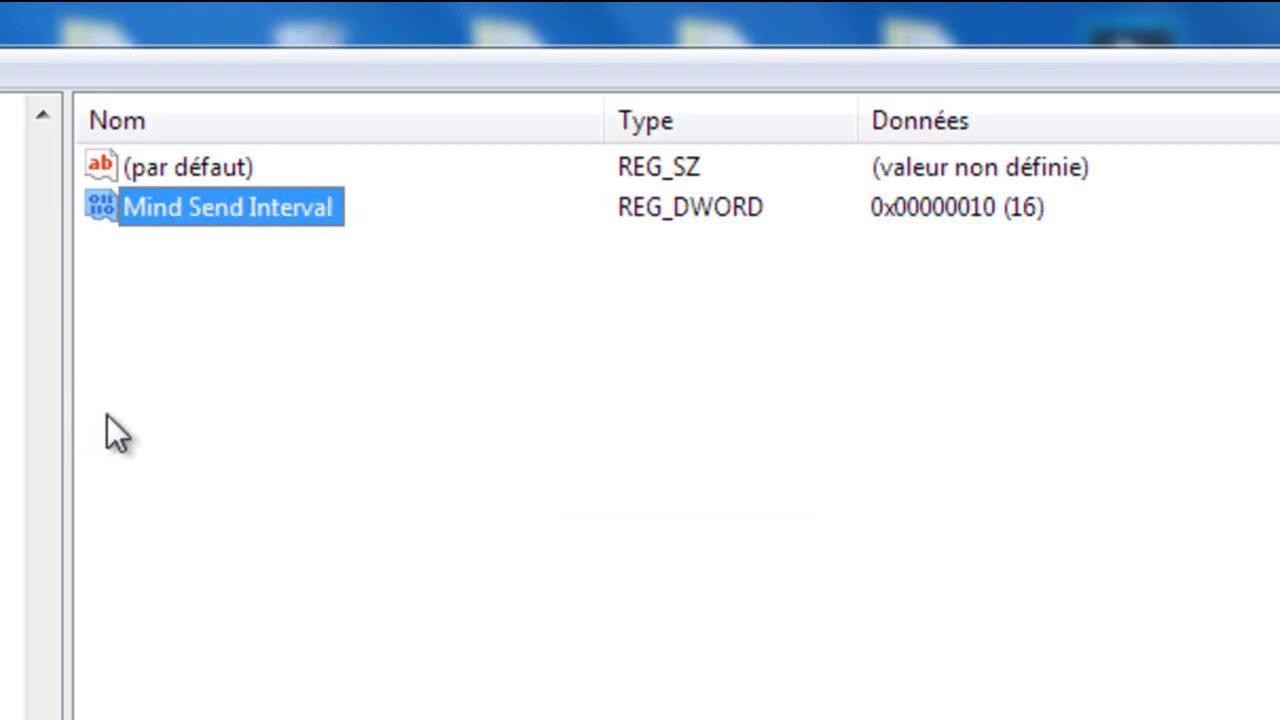
right_click(220, 429)
mouse_move(446, 450)
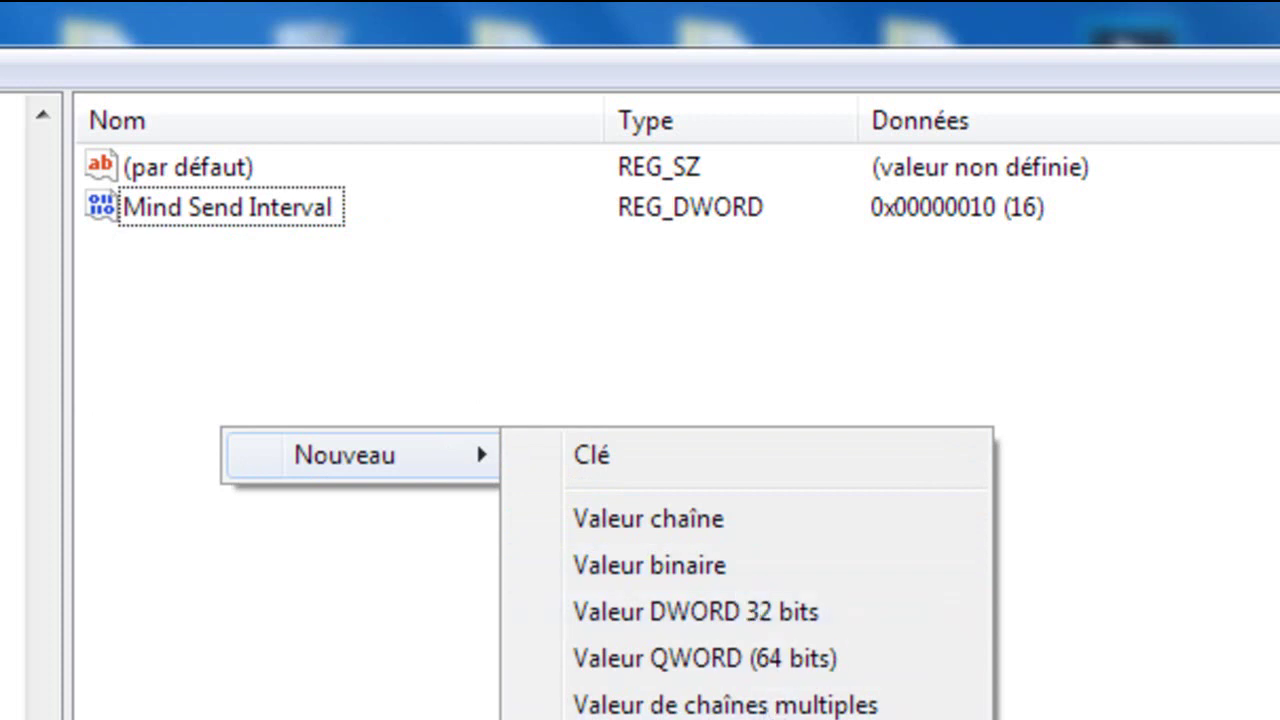
key(Escape)
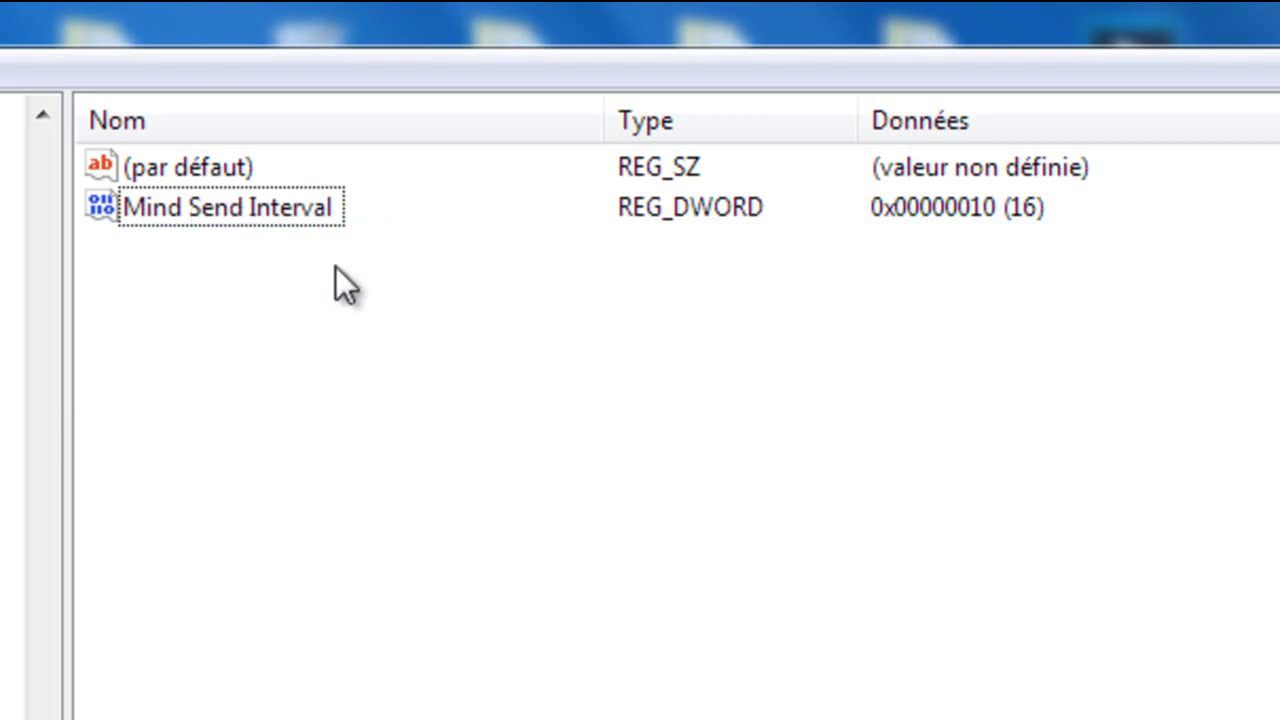